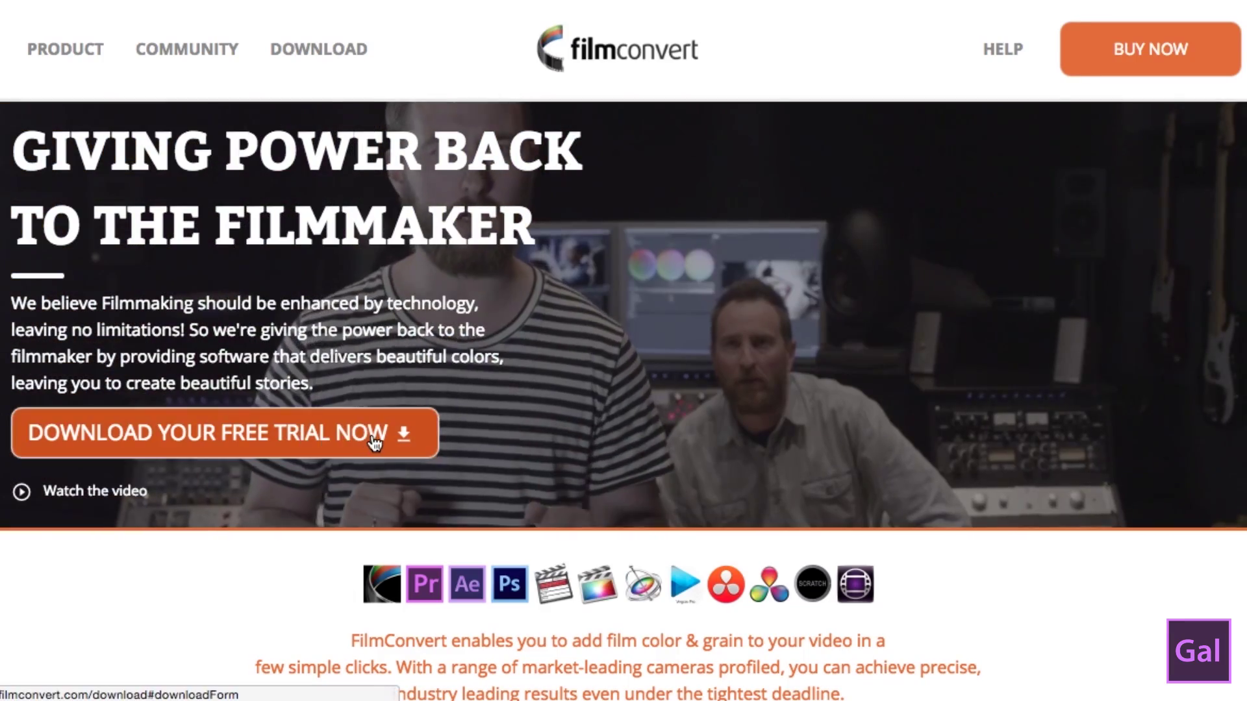
Step: Start the FilmConvert free trial download for Adobe After Effects & Premiere
left_click(374, 442)
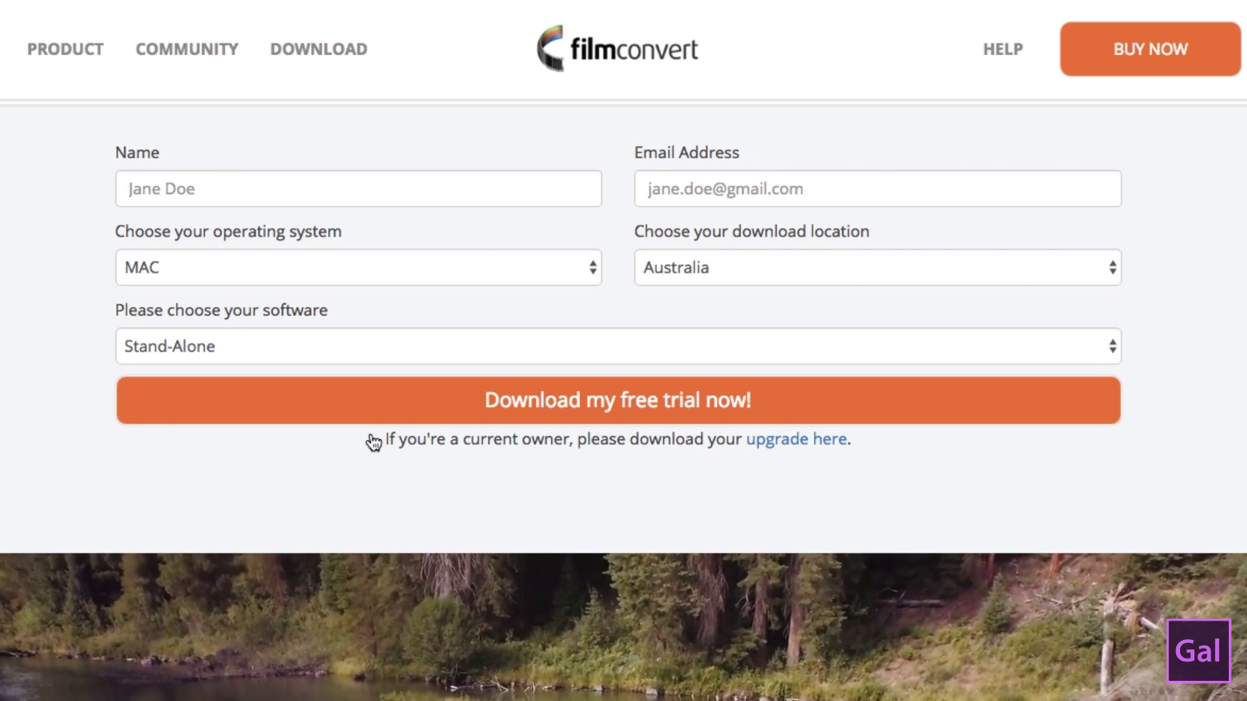
left_click(249, 347)
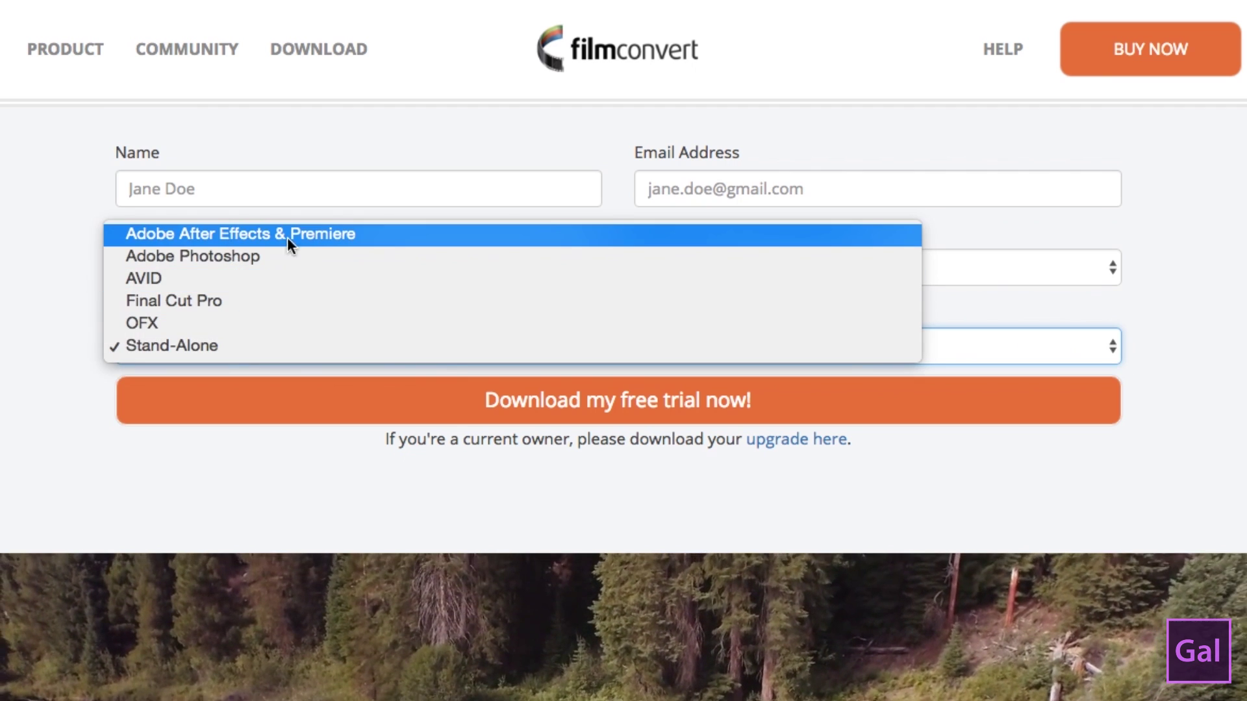
left_click(325, 234)
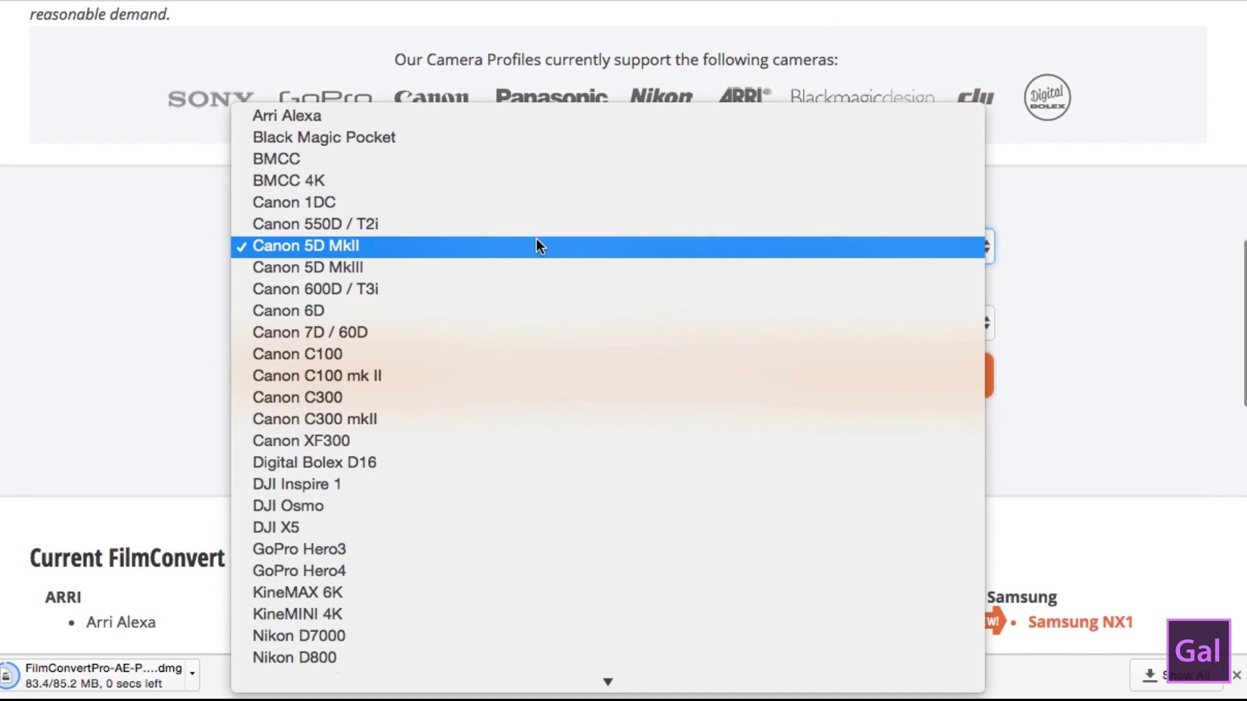
Step: Download the free Canon 5D MkII camera profile pack for Mac
left_click(149, 254)
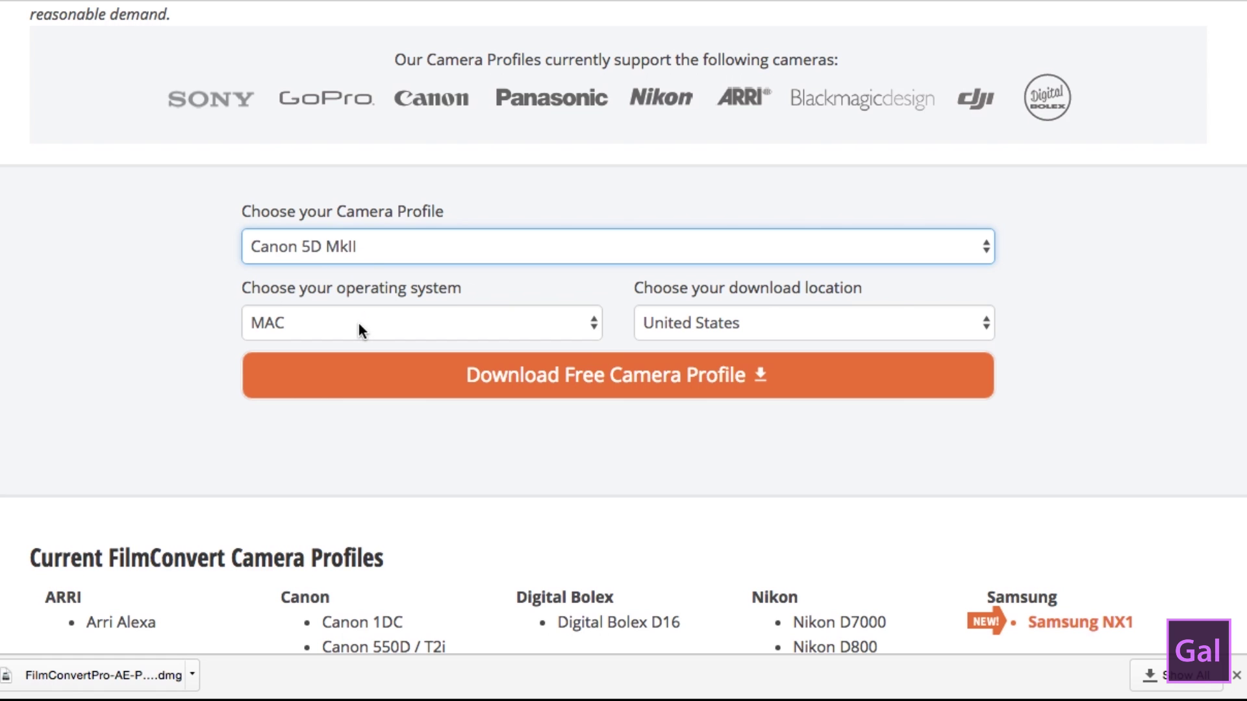
left_click(660, 386)
scroll(708, 235, "up", 15)
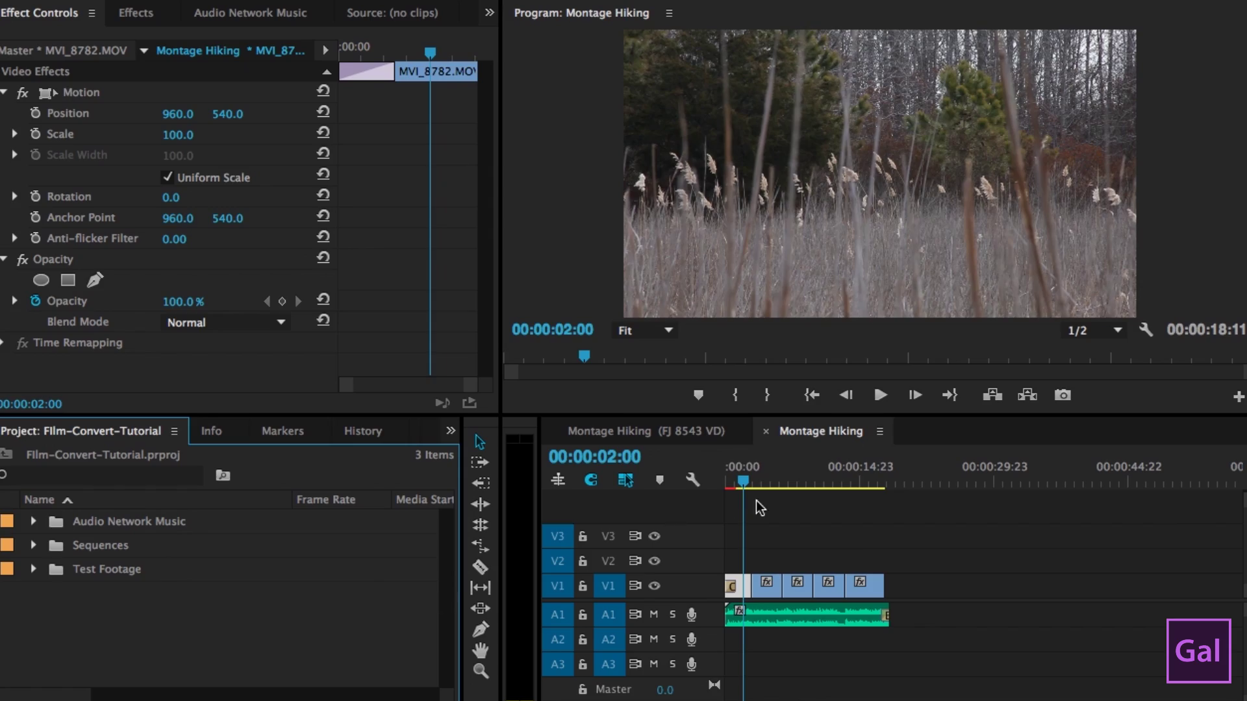
left_click_drag(756, 486, 727, 478)
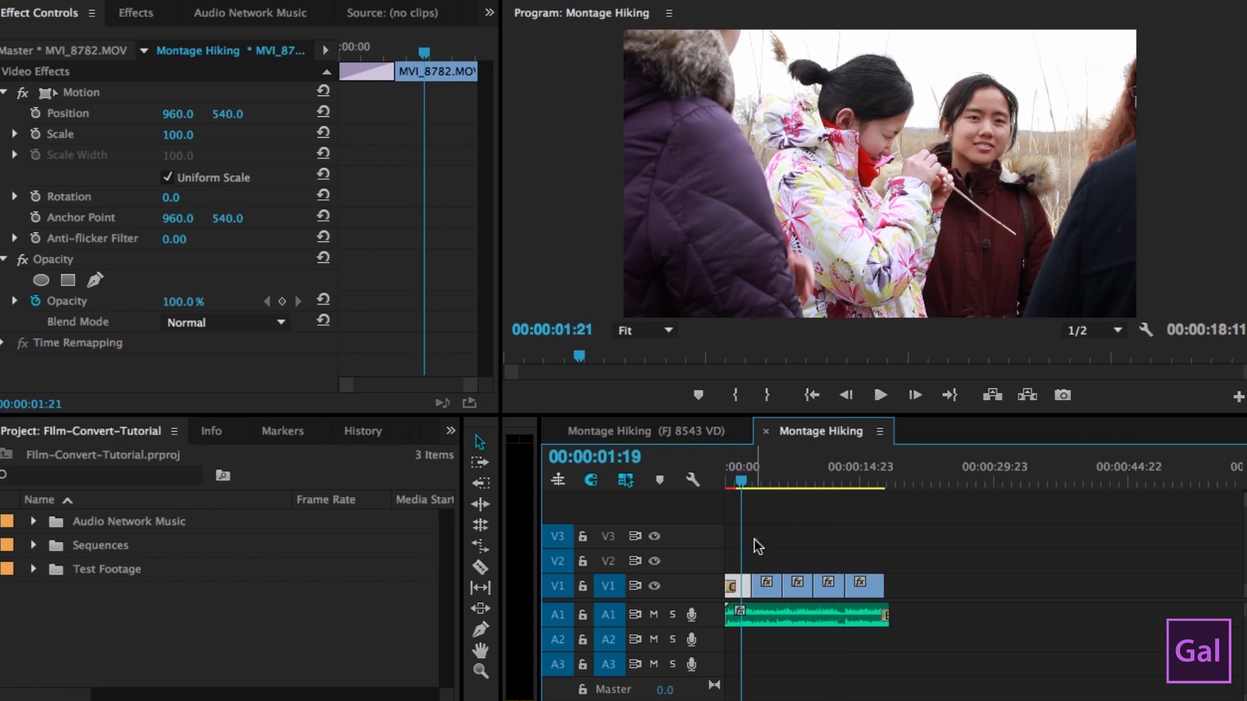
Step: Zoom the timeline on the reed-field clip and search the Effects panel for 'film conve'
left_click_drag(742, 588, 748, 591)
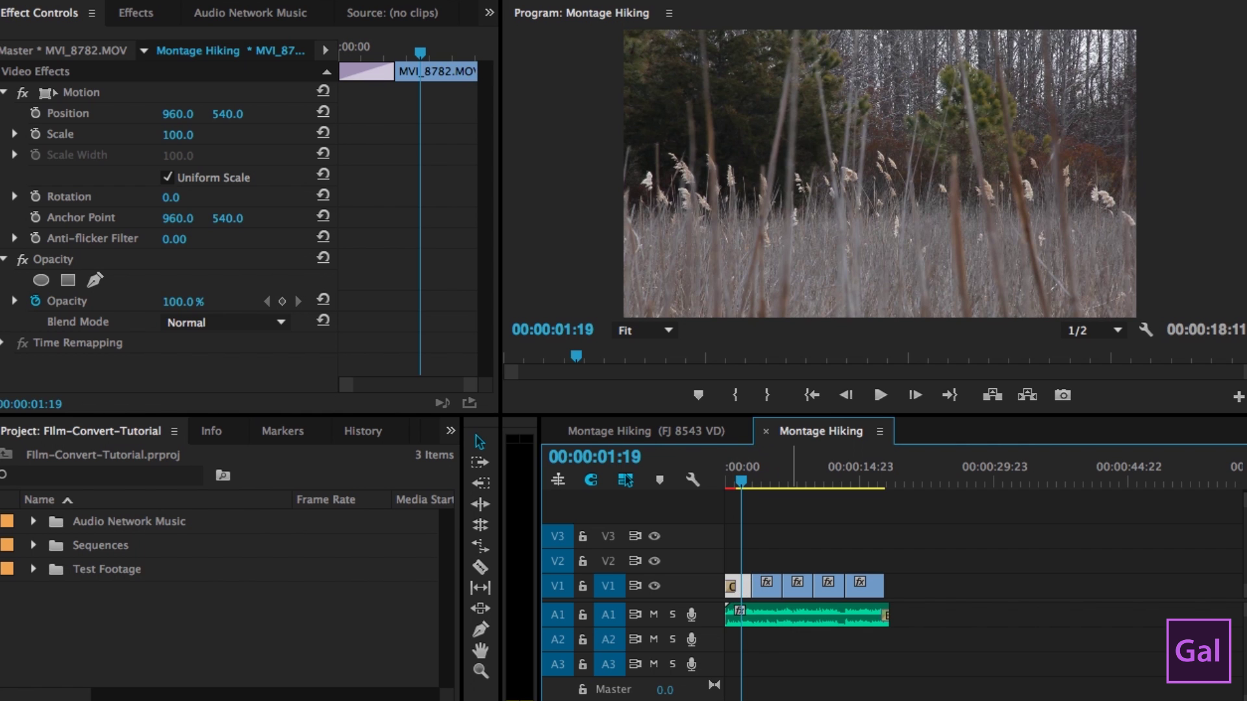
key("=")
key("=")
key("=")
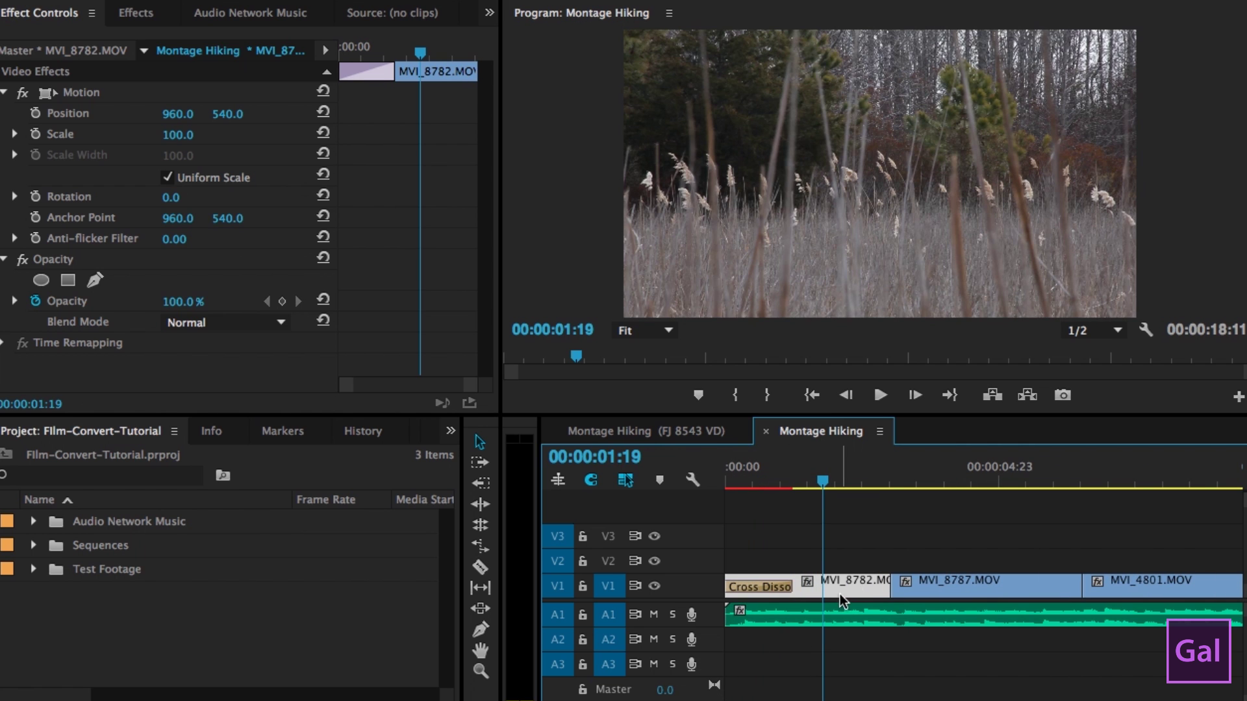
left_click(141, 14)
left_click(89, 40)
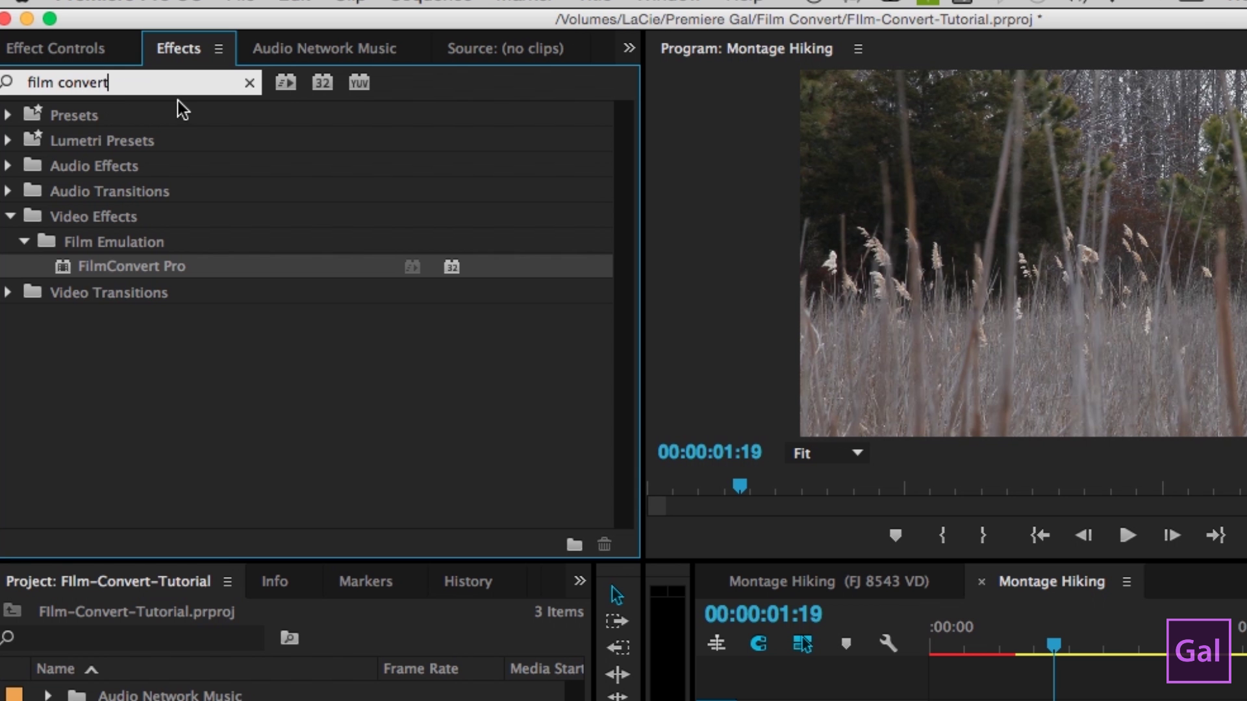
key("BackSpace")
key("BackSpace")
key("BackSpace")
key("BackSpace")
key("BackSpace")
key("BackSpace")
key("BackSpace")
key("BackSpace")
key("BackSpace")
key("BackSpace")
key("BackSpace")
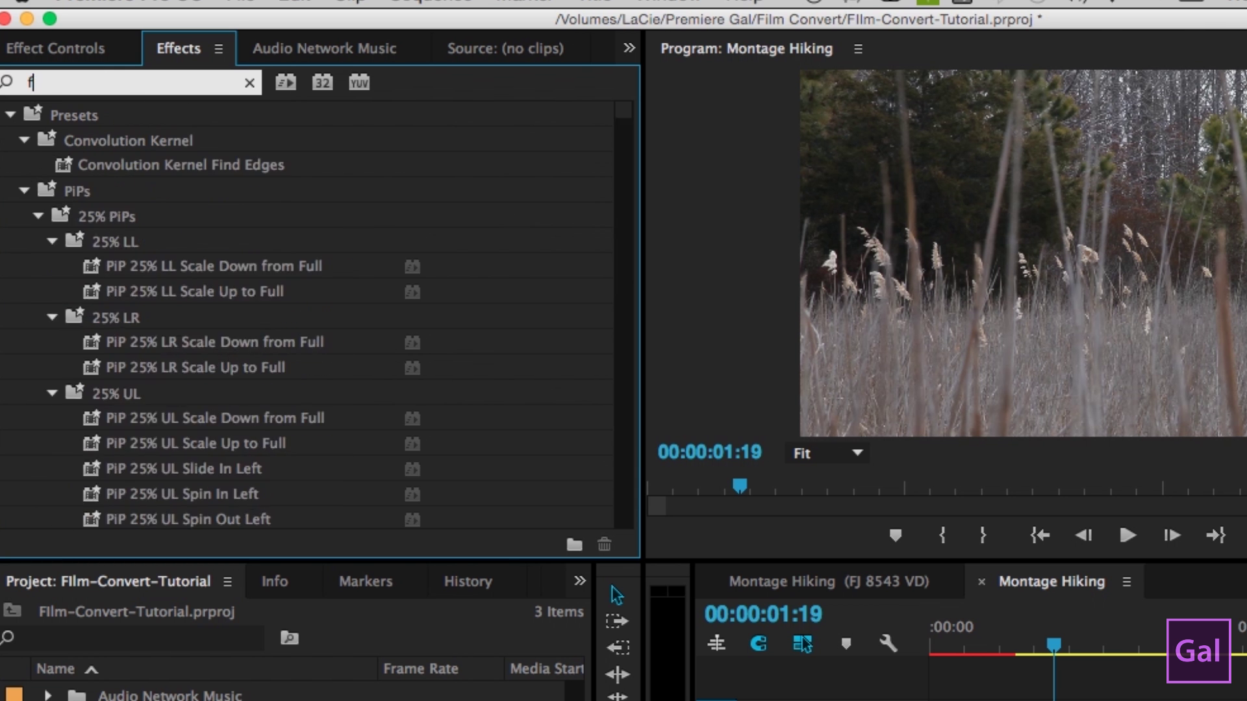
type("film")
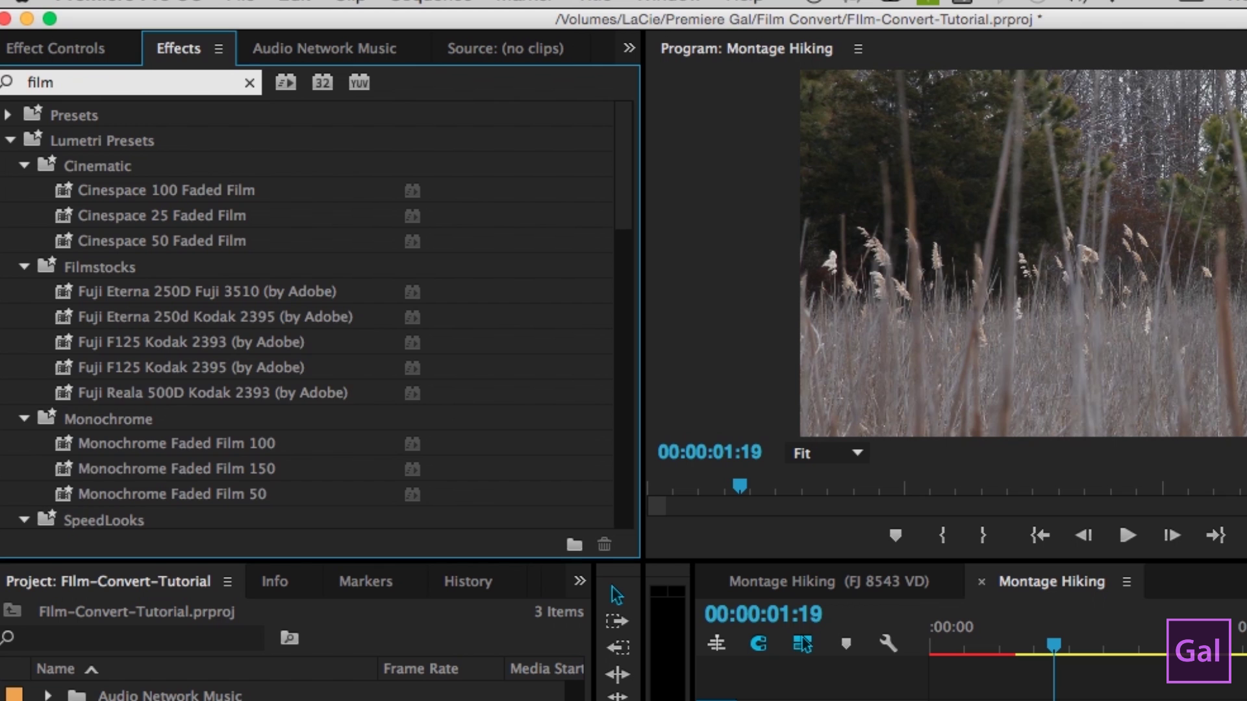
type(" convert")
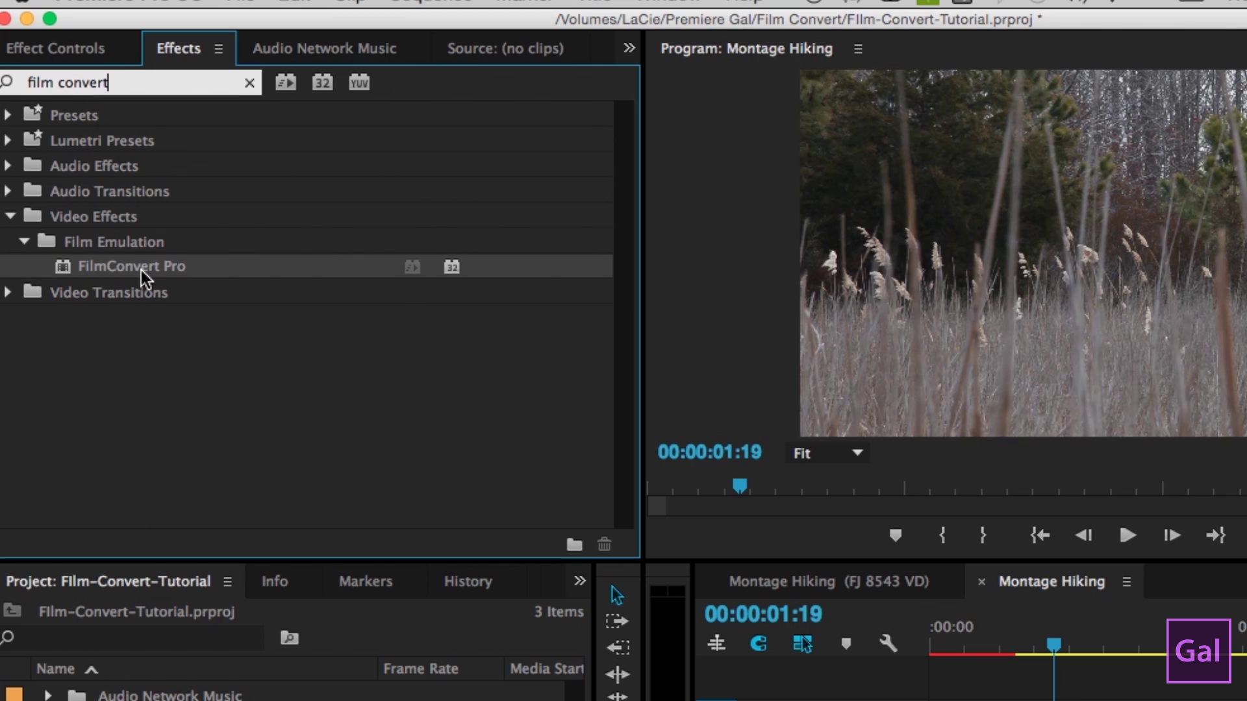
Step: Drag FilmConvert Pro onto clip MVI_8782 and select the clip
left_click(139, 270)
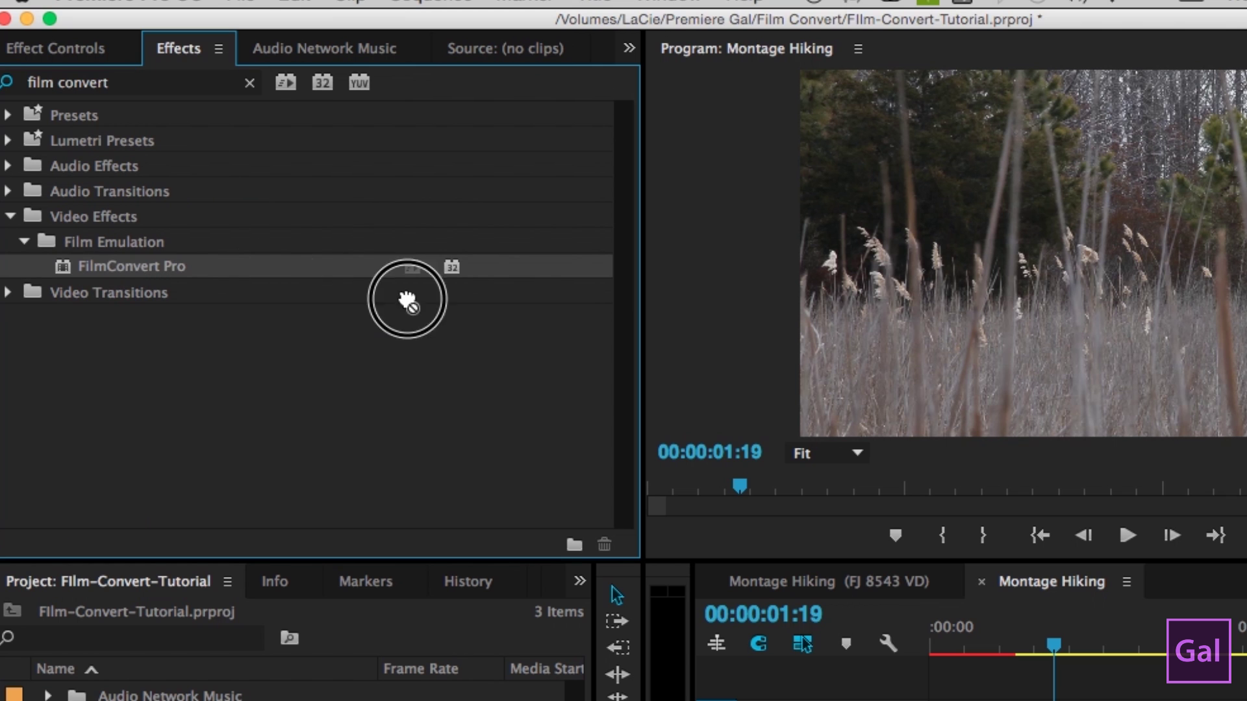
left_click_drag(407, 300, 1039, 687)
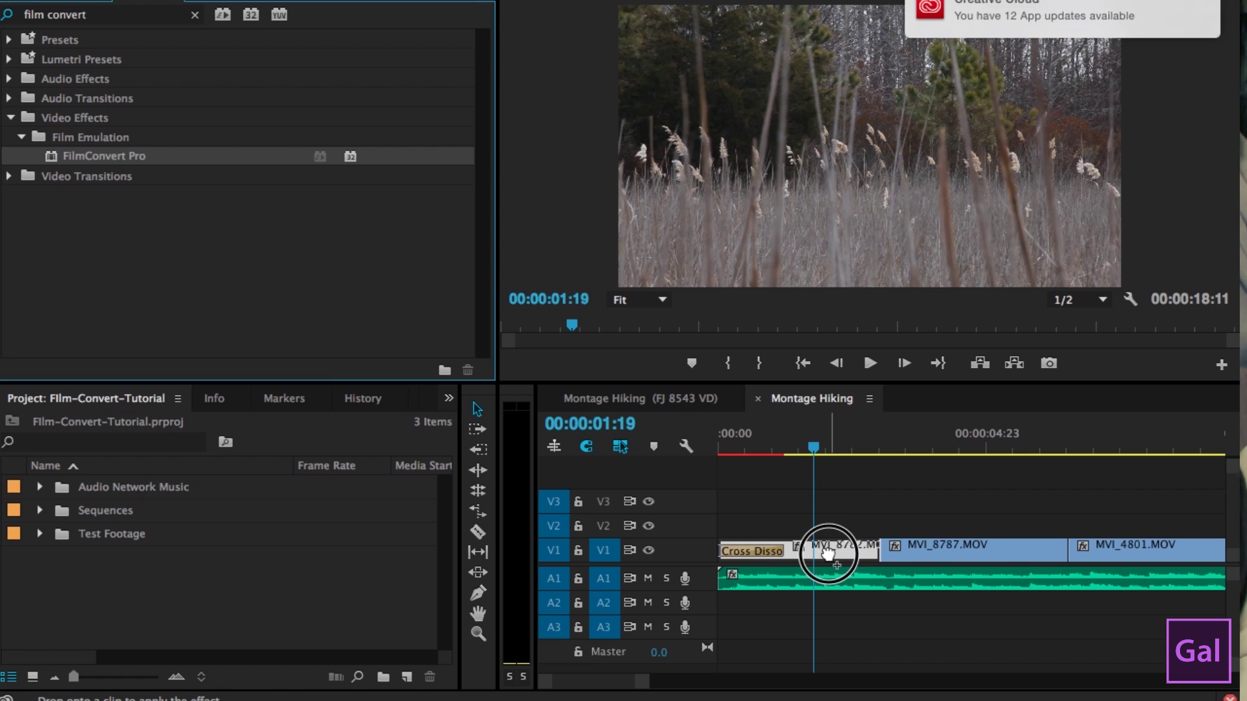
left_click_drag(828, 553, 828, 554)
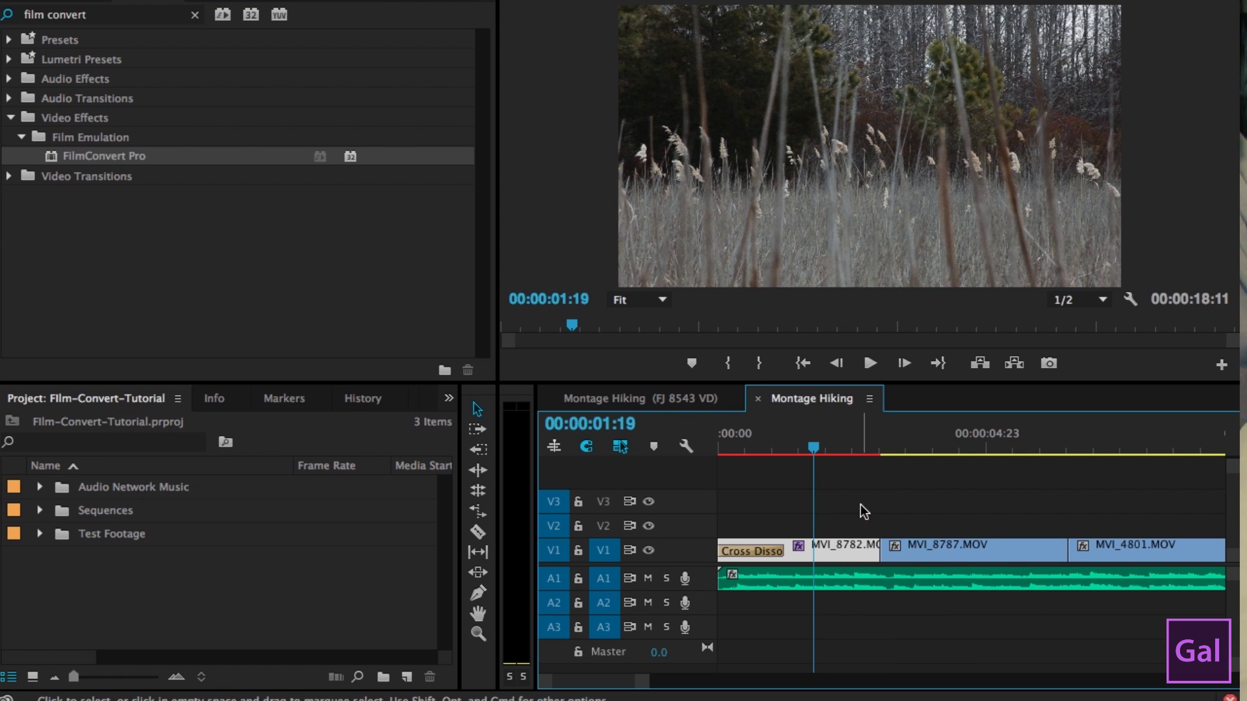
left_click(833, 547)
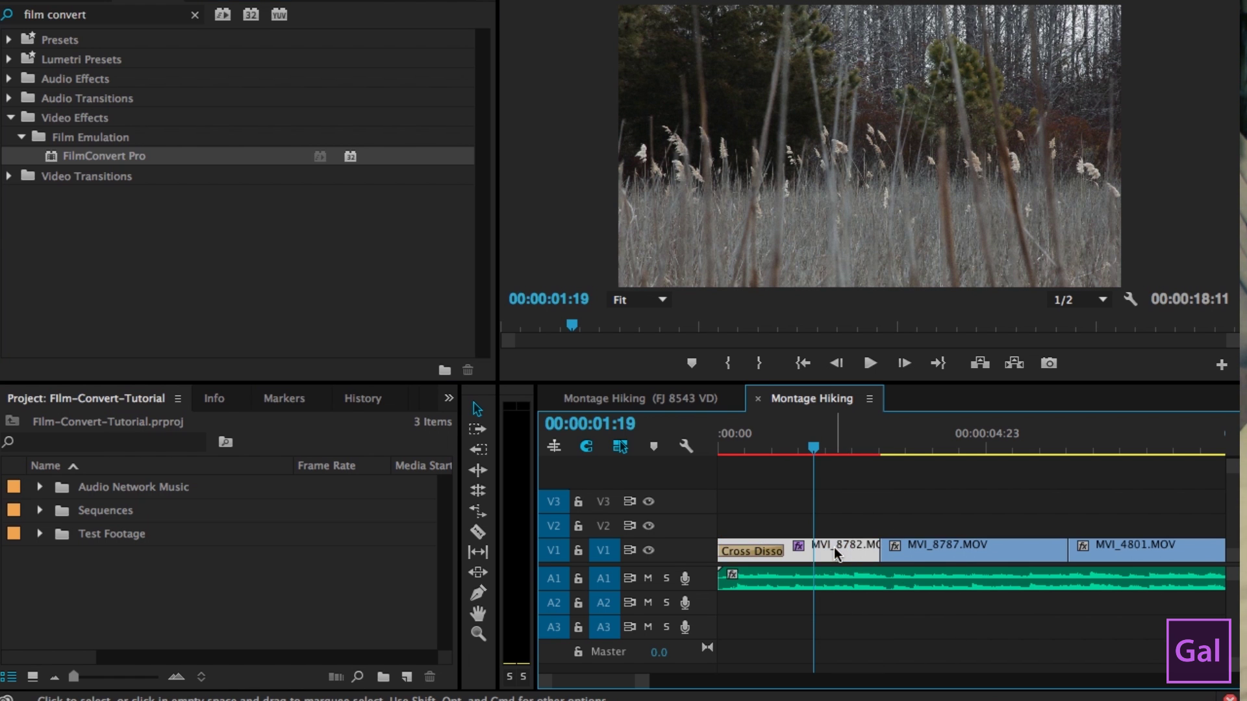
Step: In FilmConvert Pro's Camera Settings on MVI_8782, step Make/Model to Canon 5D mkII, Standard profile
left_click(63, 0)
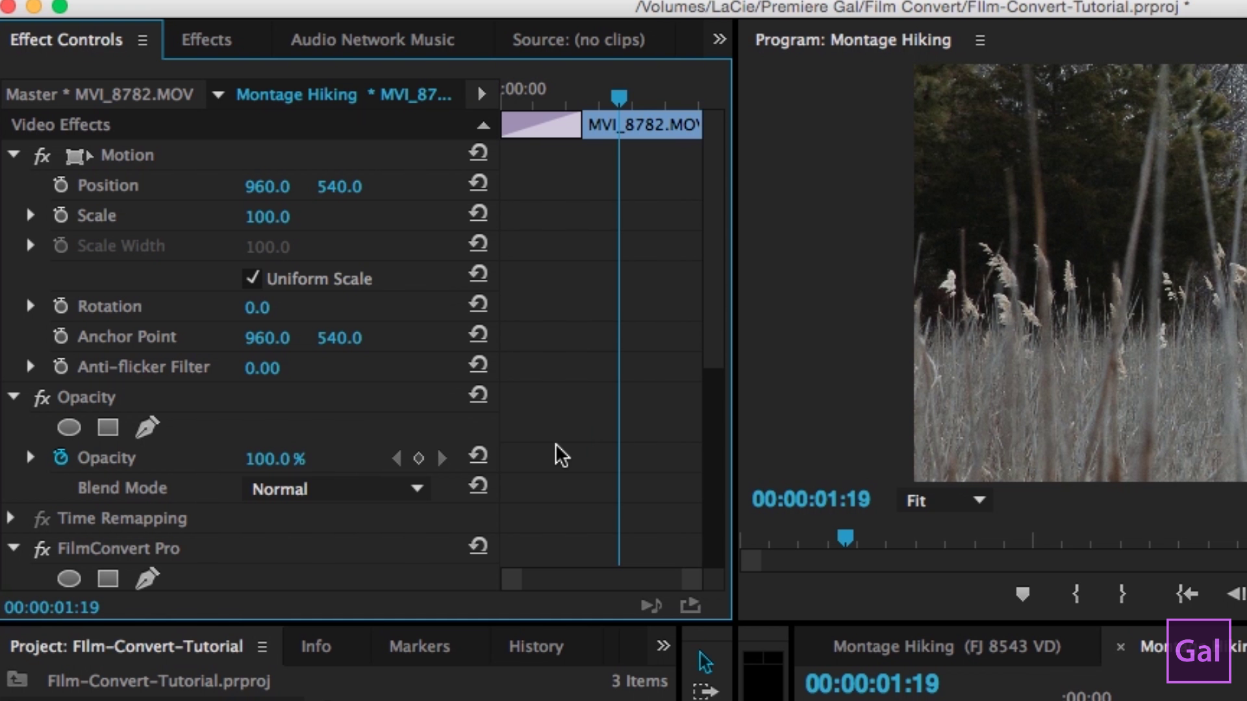
scroll(560, 454, "down", 10)
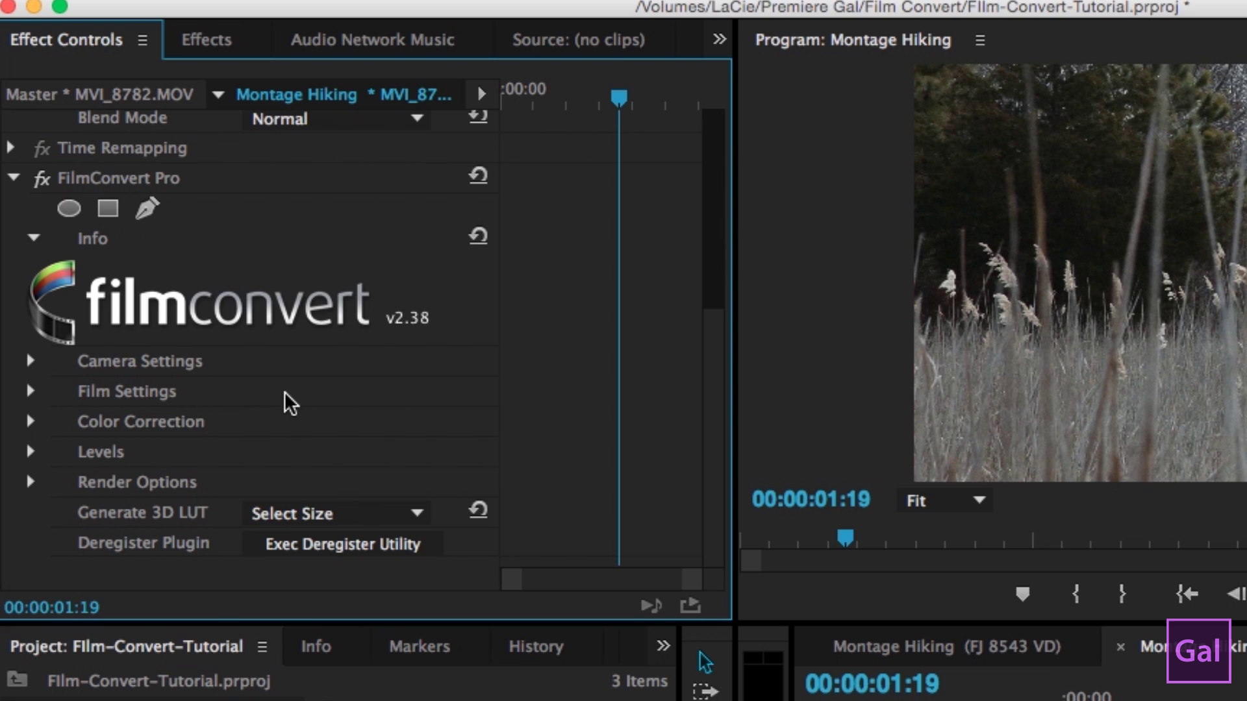
left_click(30, 361)
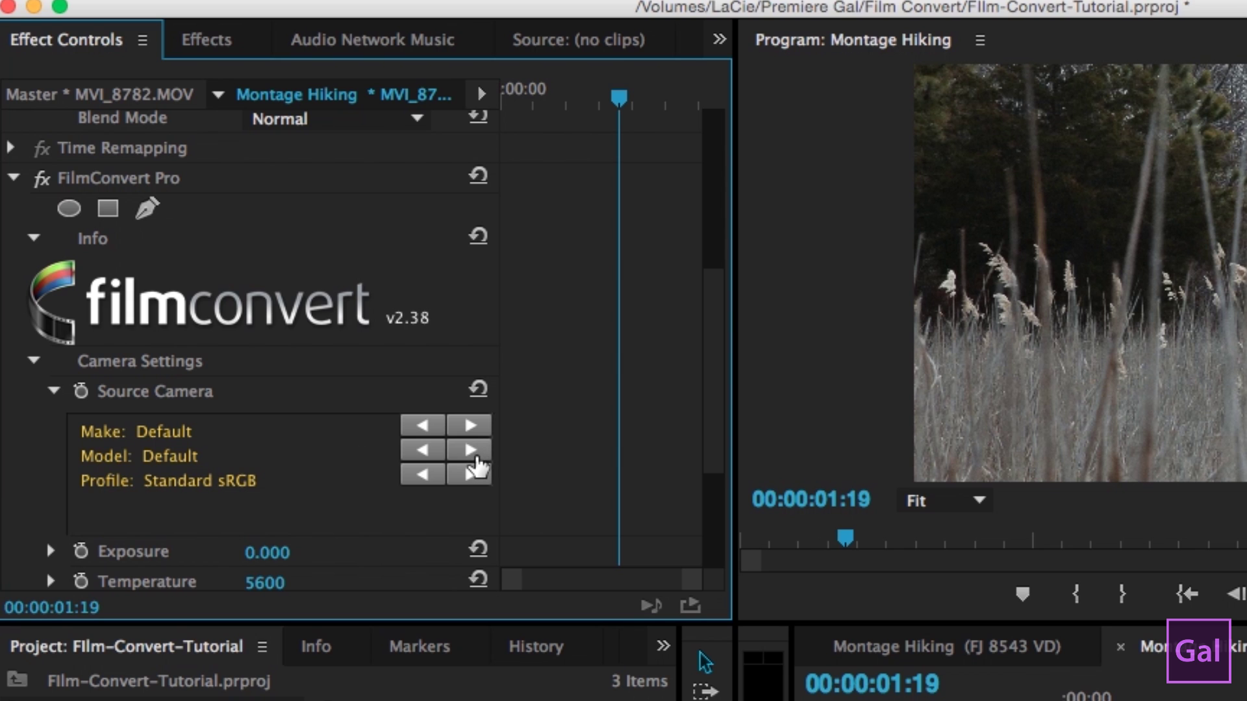
left_click(471, 451)
left_click(472, 451)
left_click(473, 450)
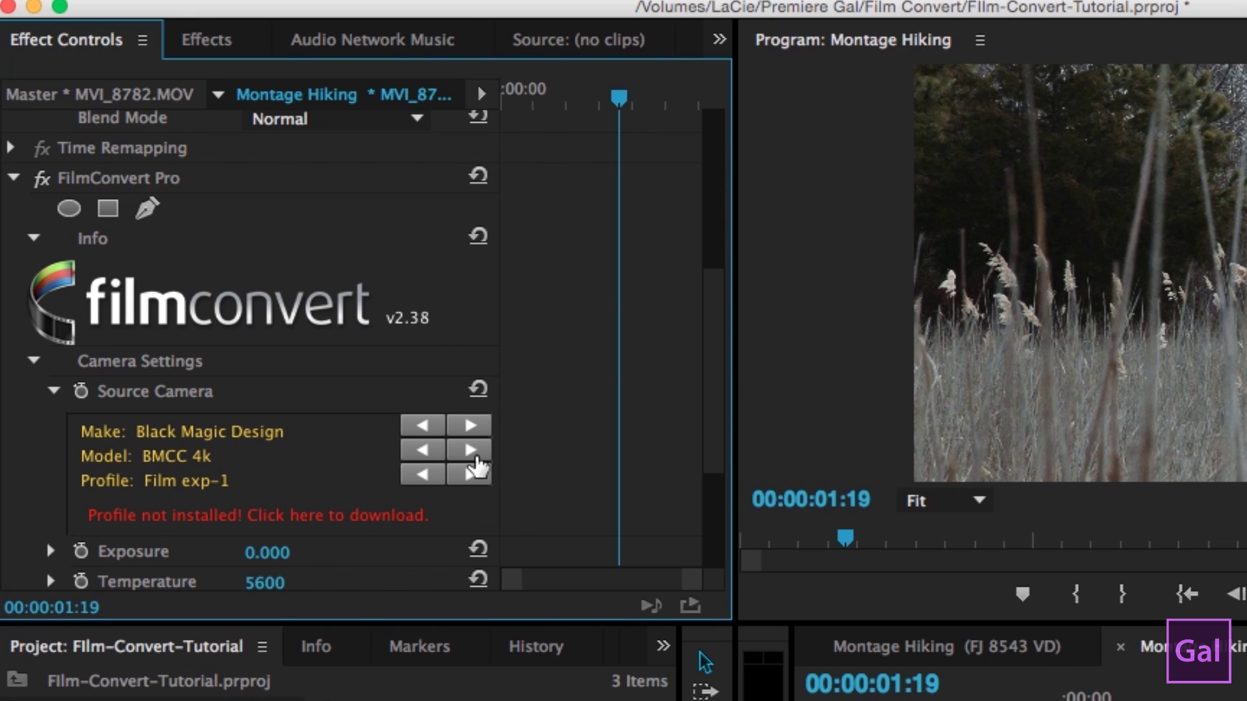
left_click(473, 451)
left_click(473, 451)
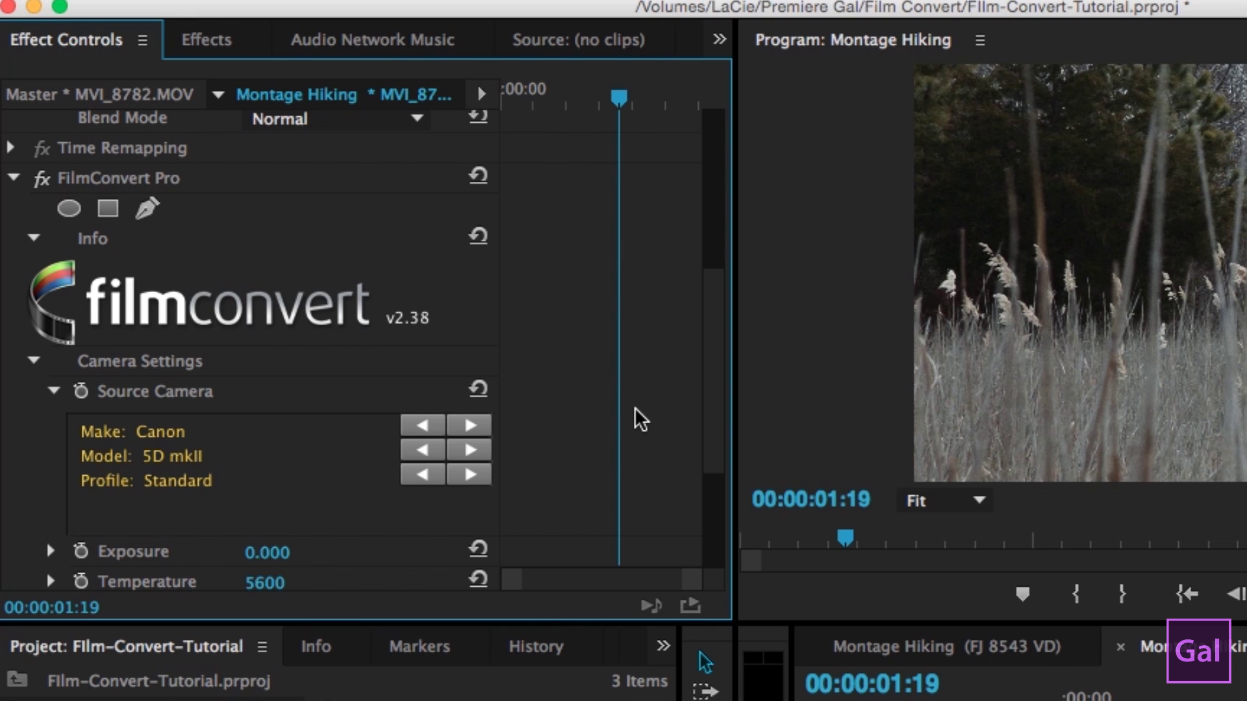
left_click_drag(720, 435, 721, 535)
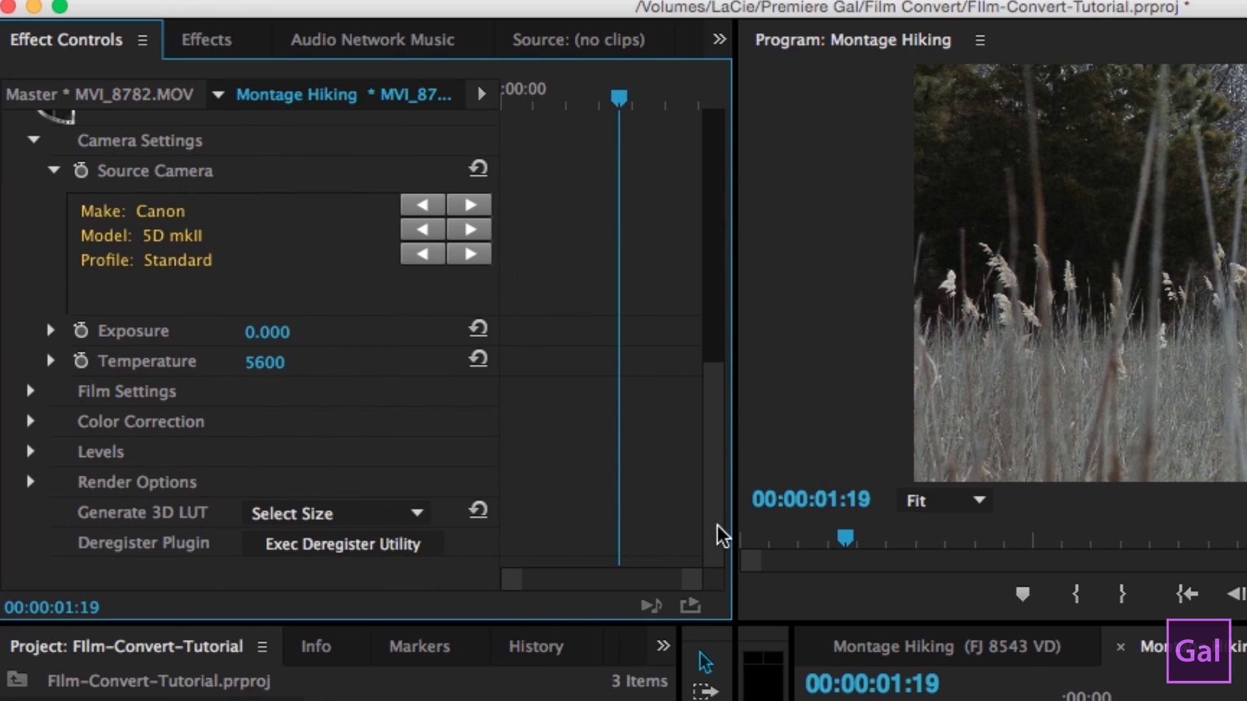
Step: Change FilmConvert Pro's Convert to film stock from KD 5207 Vis3 to FJ 8543 VD
left_click(32, 391)
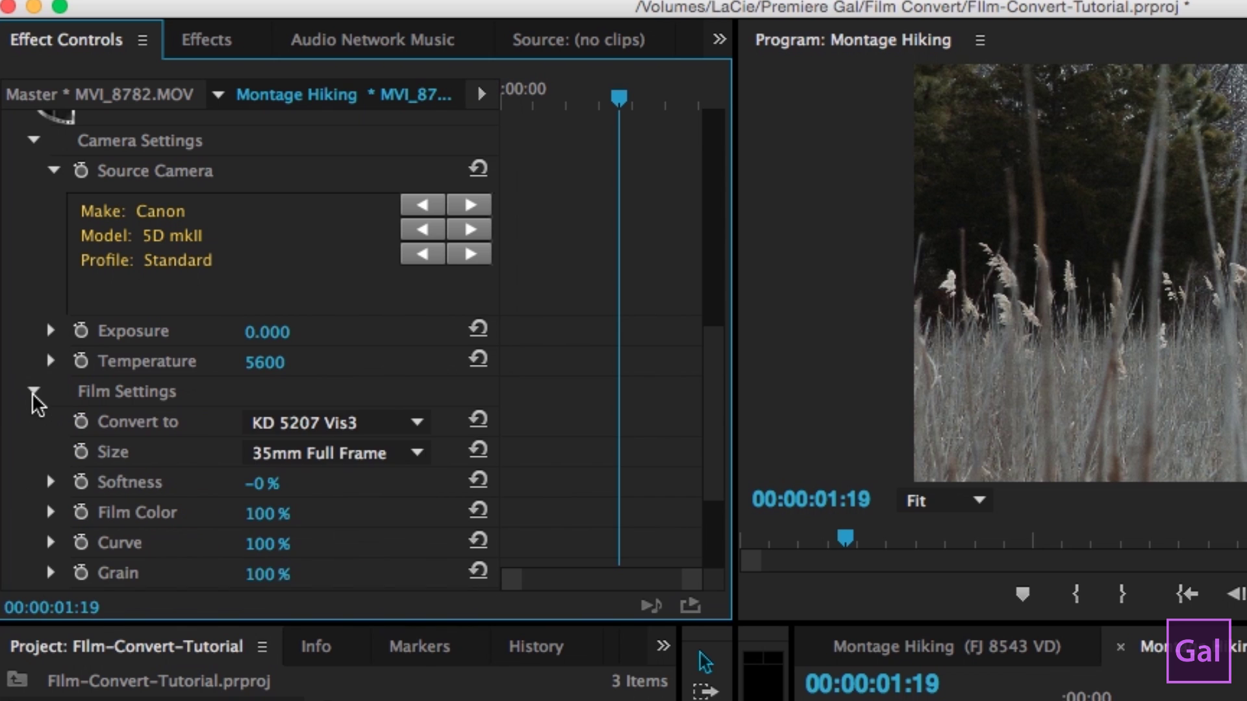
left_click(418, 425)
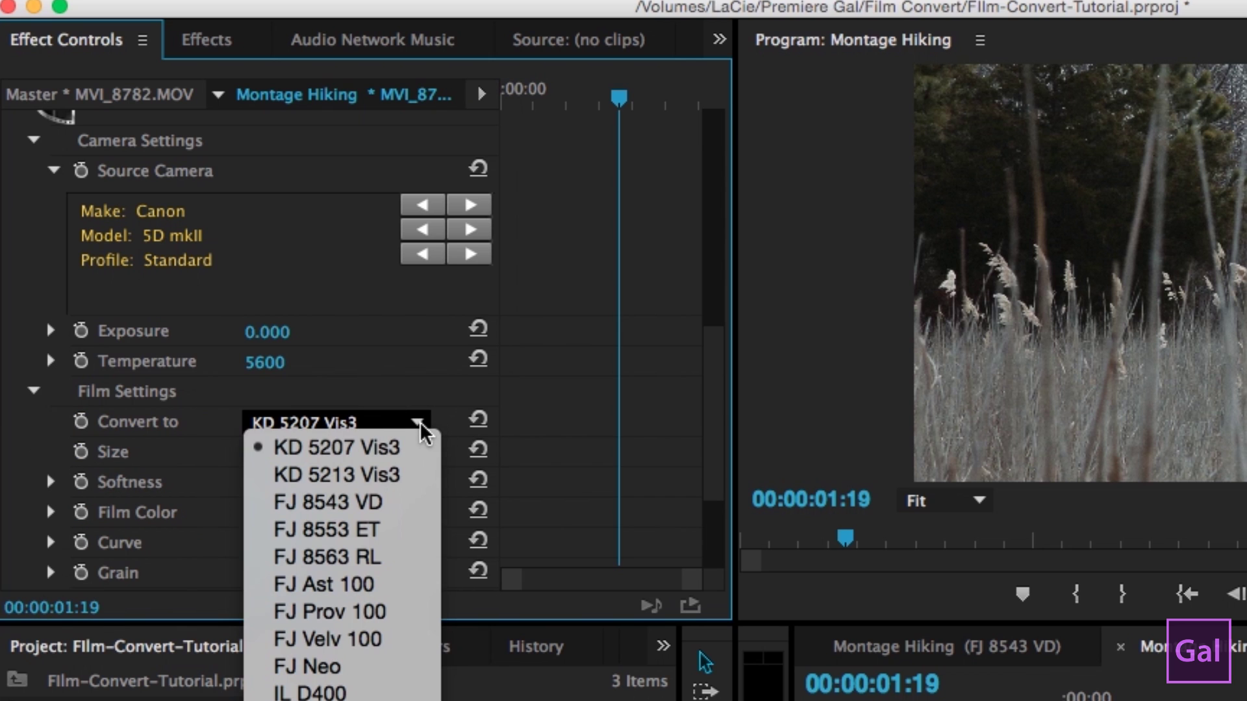
left_click(362, 515)
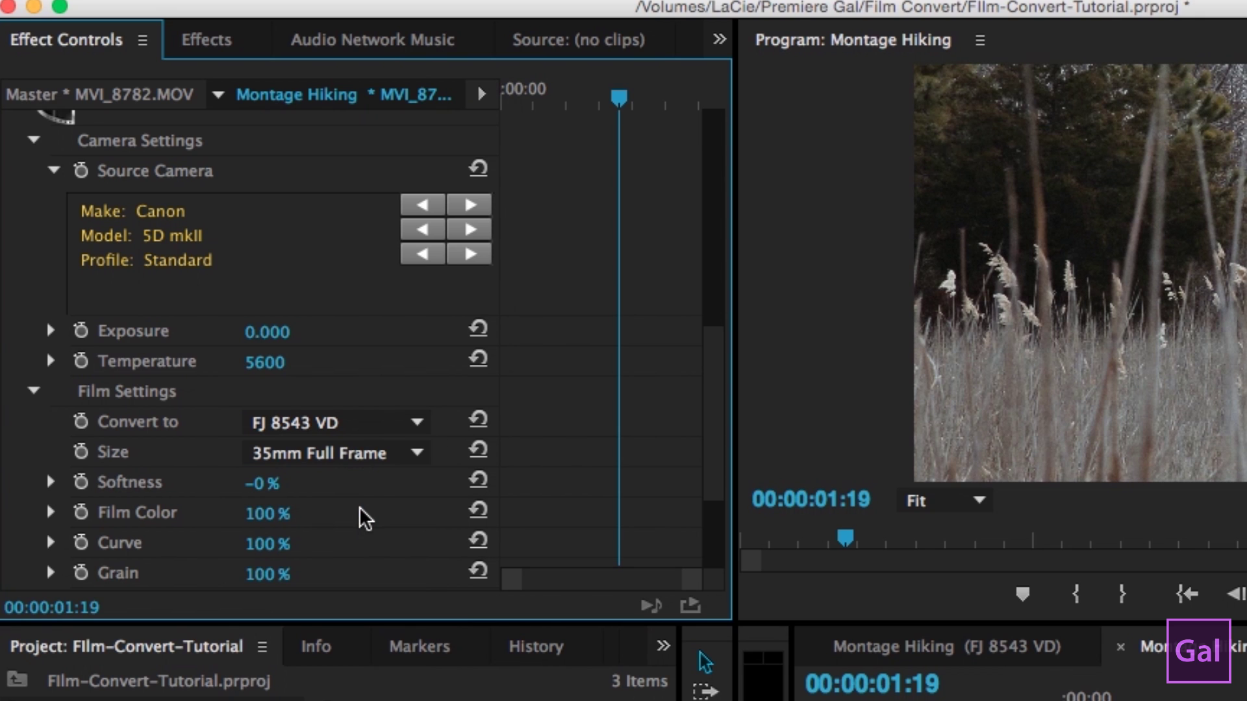
scroll(214, 377, "down", 2)
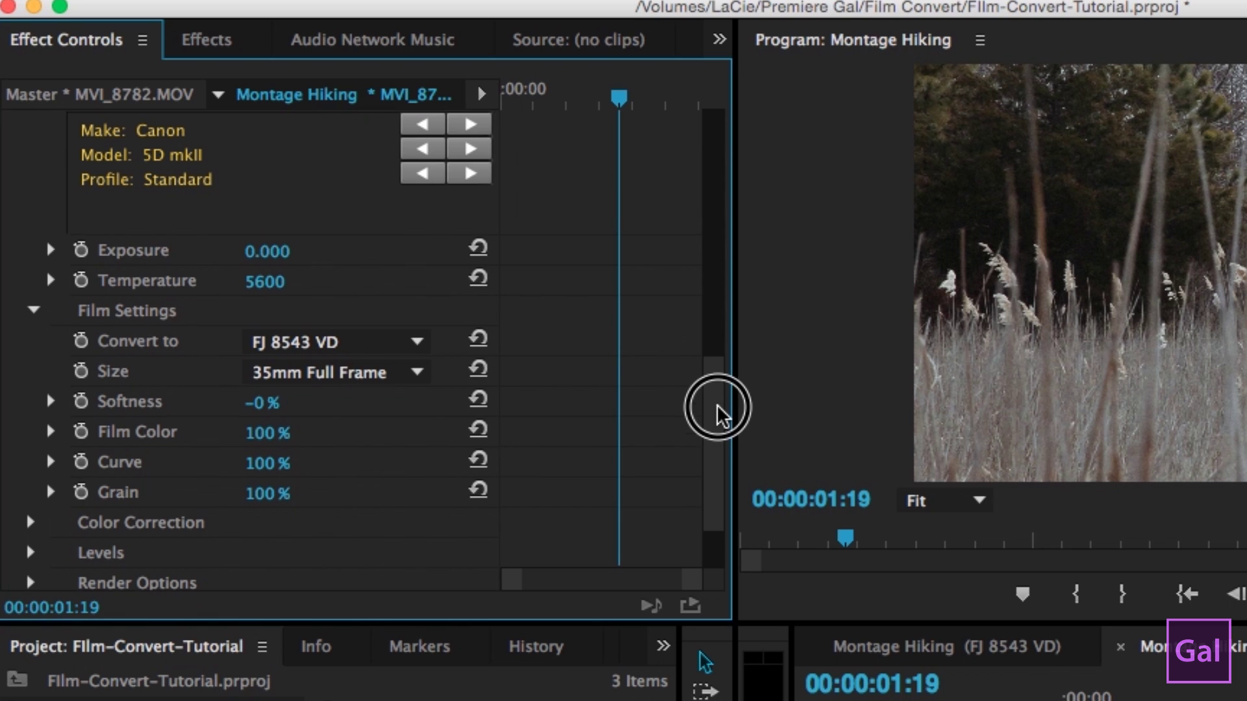
left_click_drag(715, 412, 710, 305)
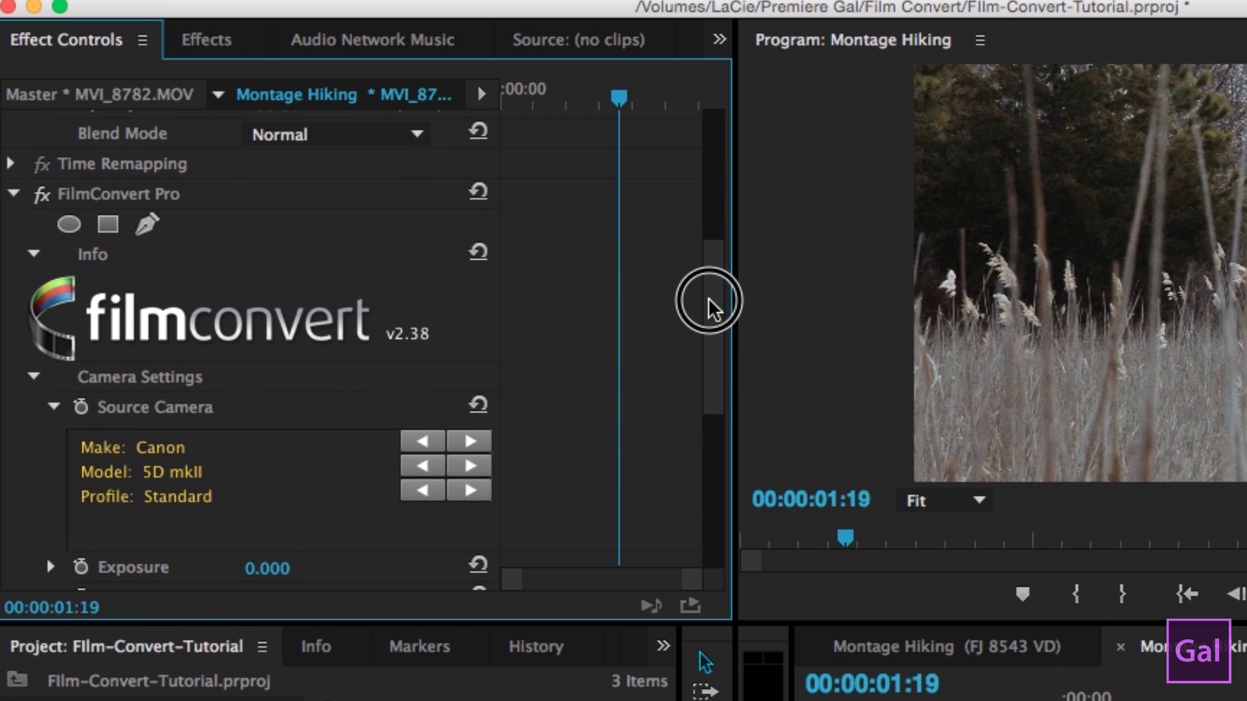
Step: Toggle the FilmConvert Pro effect off and back on to compare before and after
left_click(42, 195)
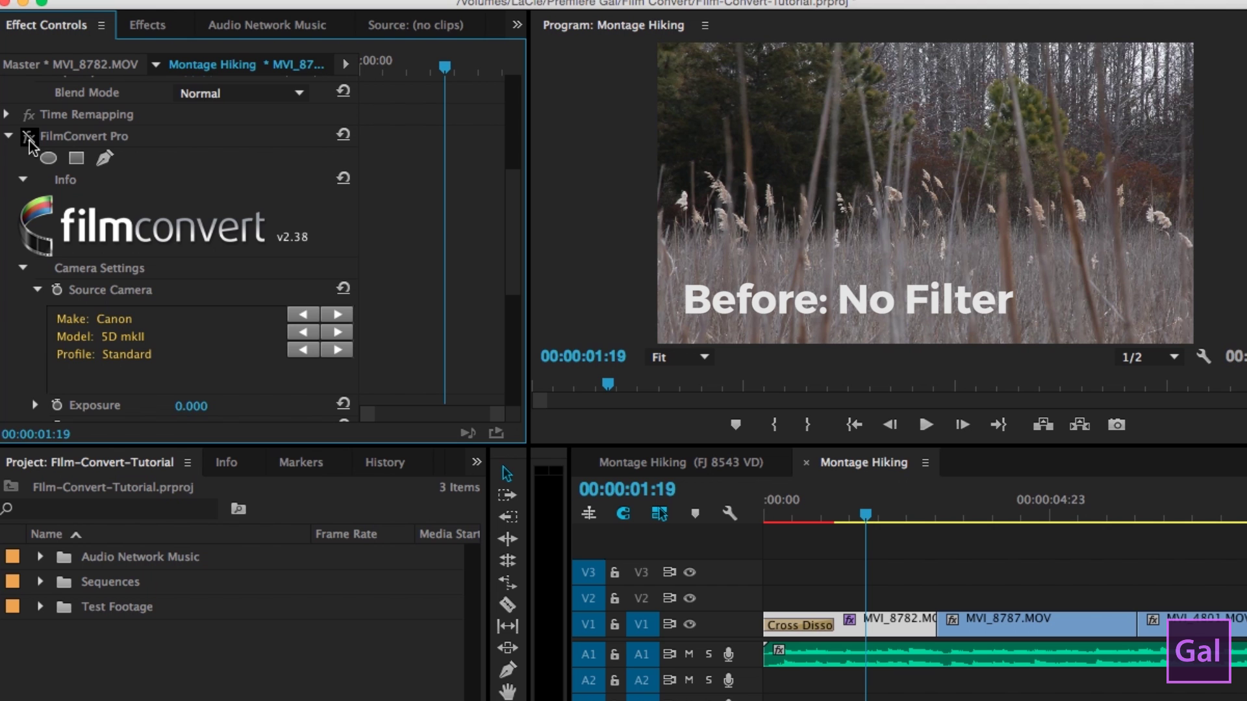
left_click(29, 138)
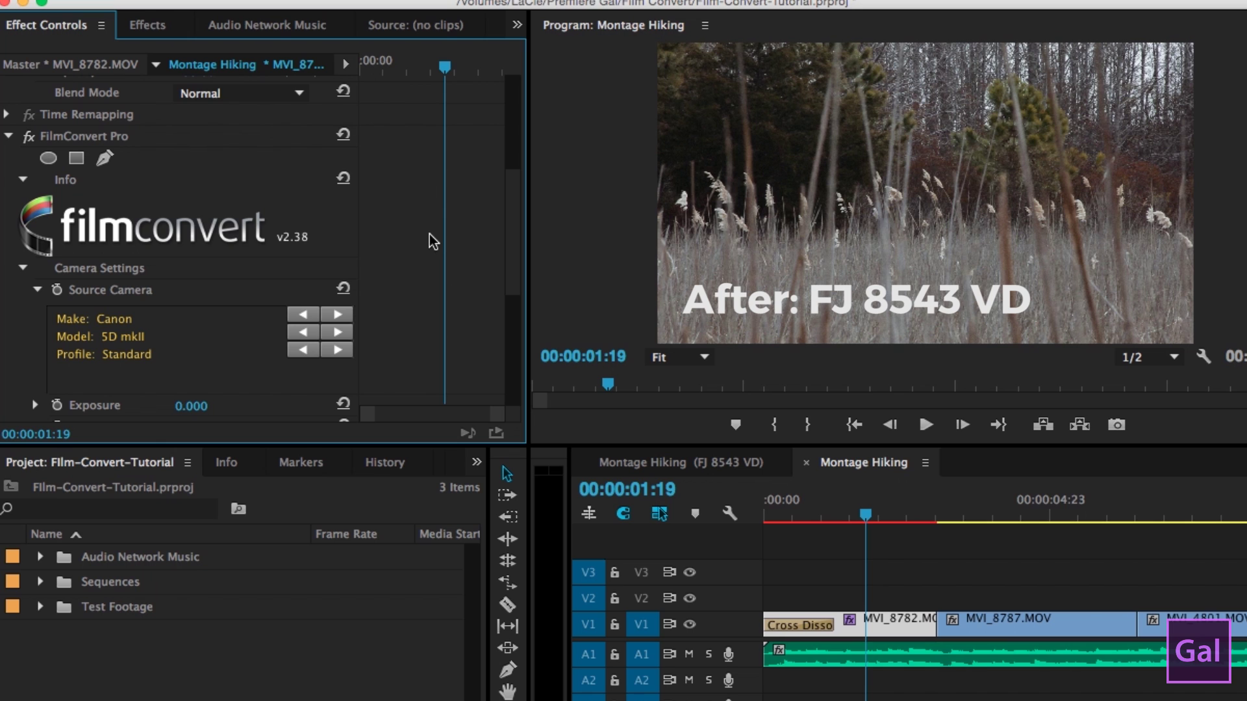
scroll(430, 234, "down", 5)
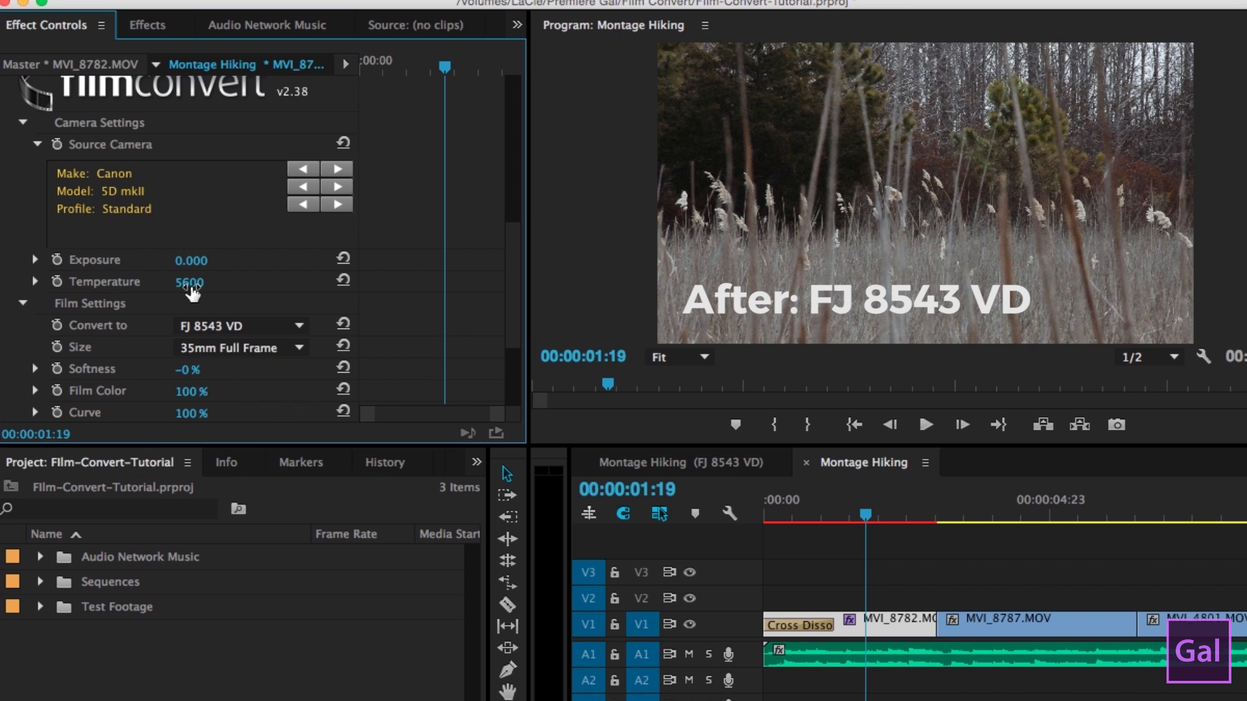
left_click(189, 284)
type("4")
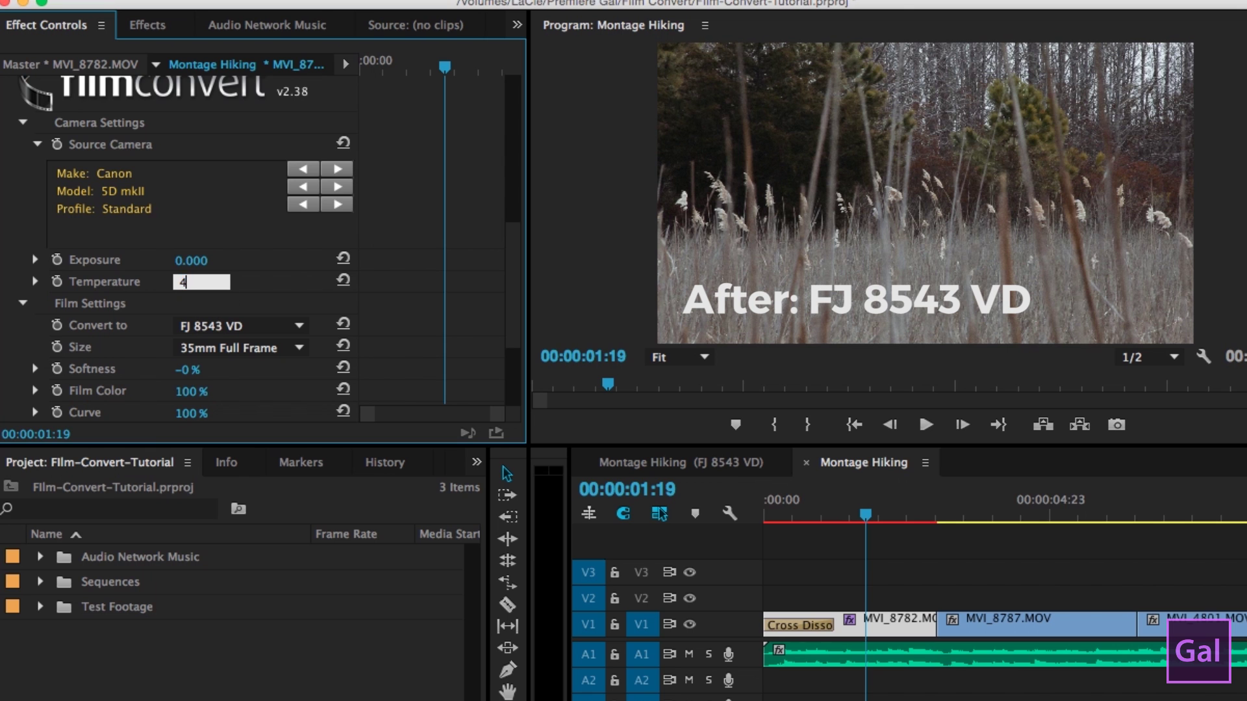
type("800")
key("Return")
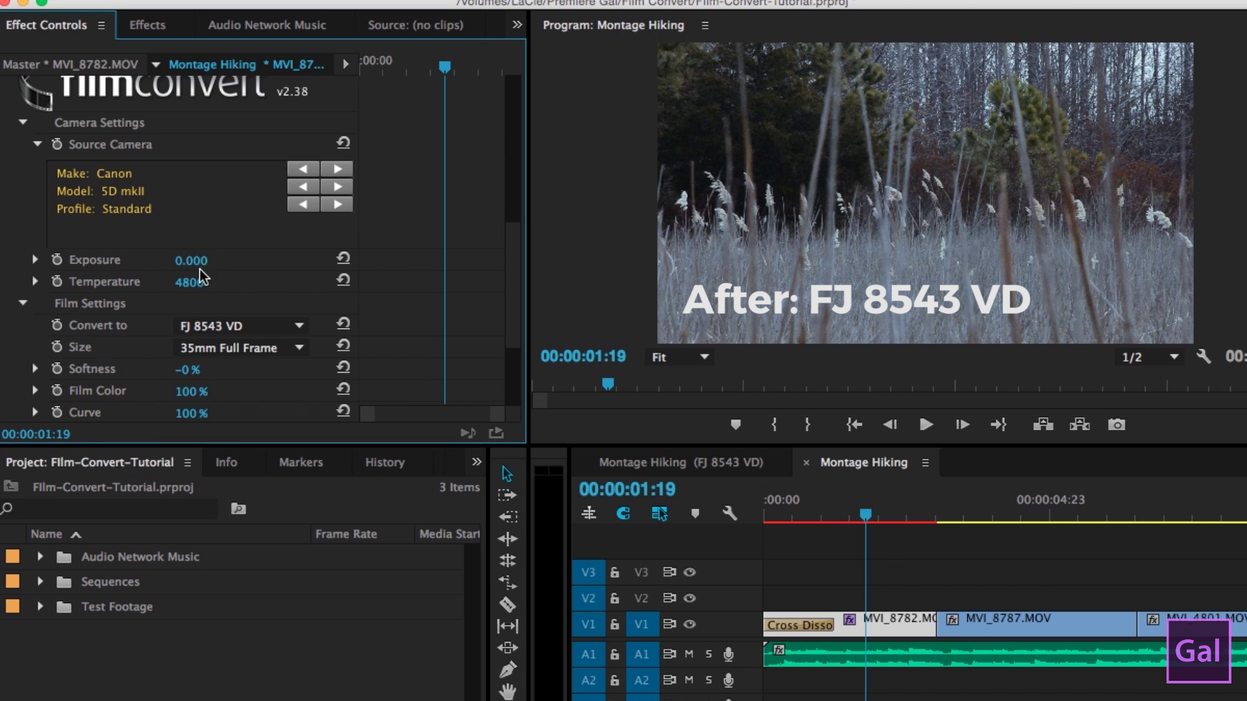
left_click(189, 282)
type("56")
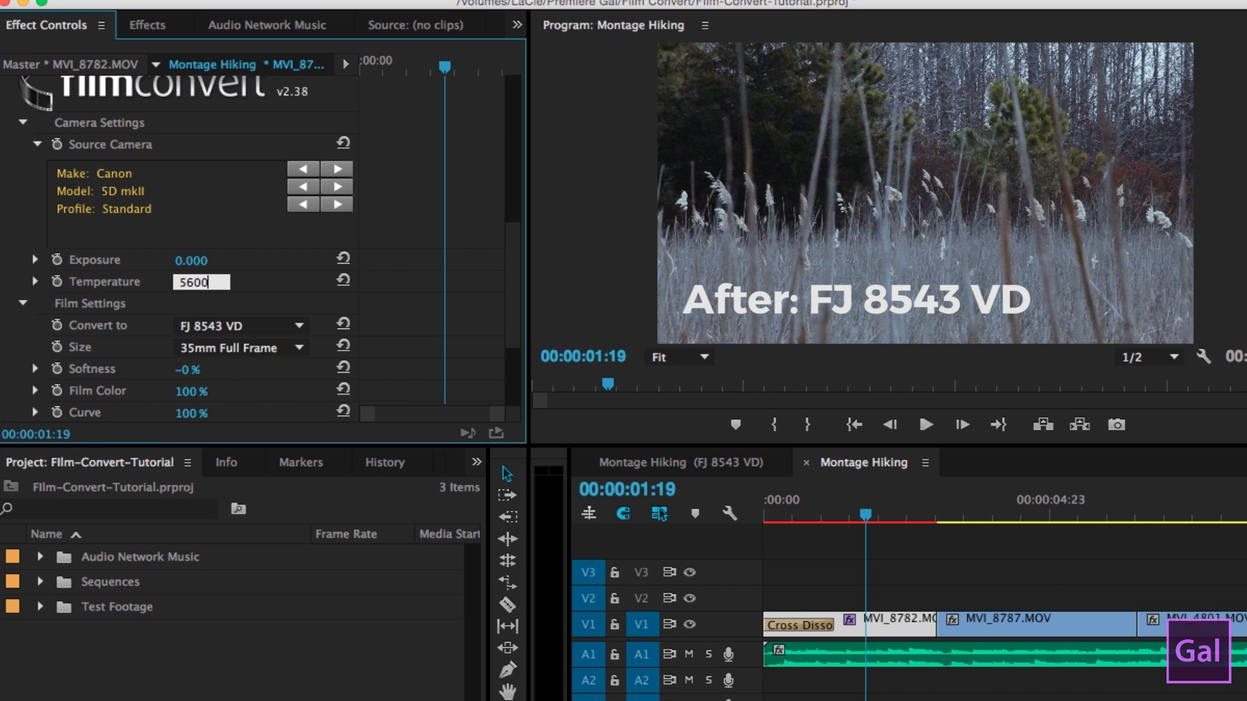
type("00")
key("Return")
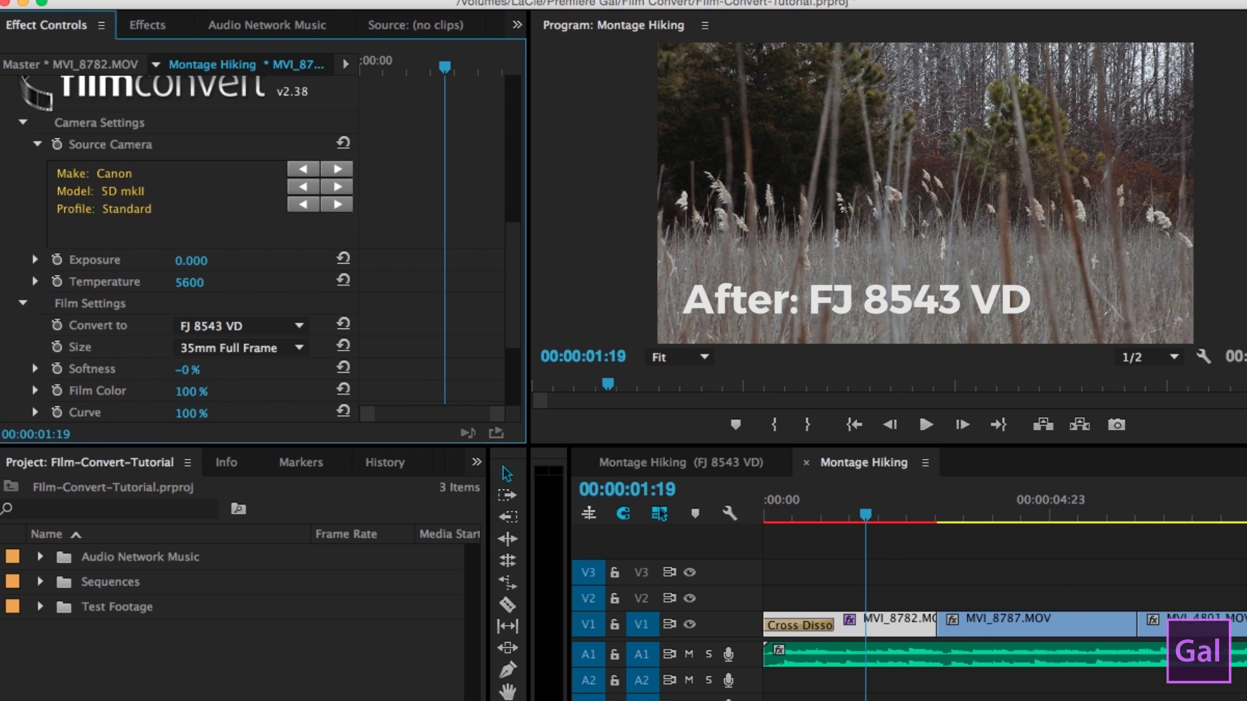
left_click(185, 262)
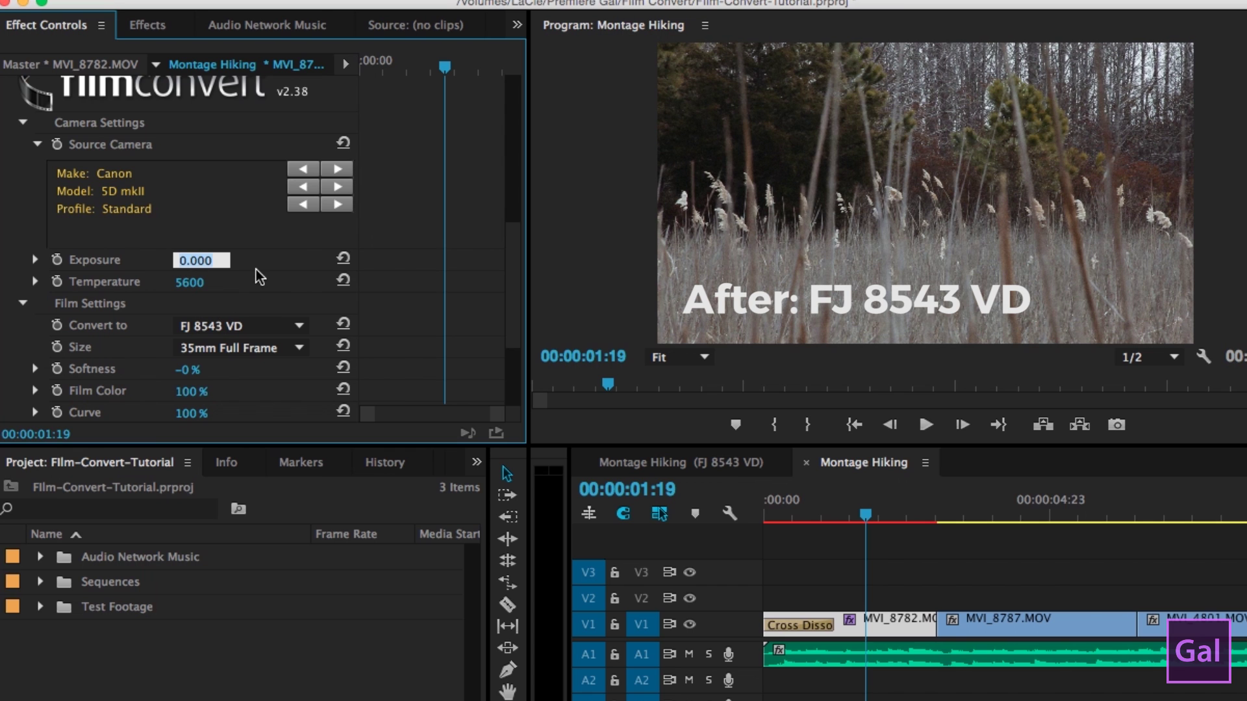
type(".1")
key("Return")
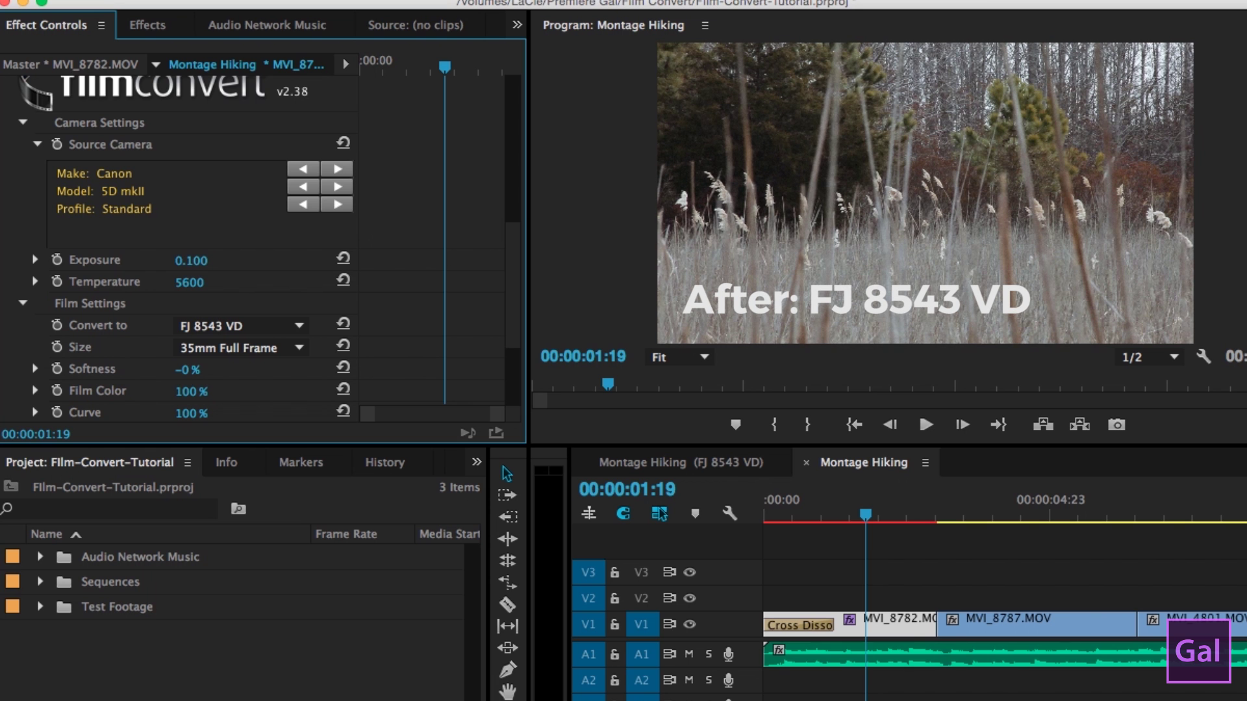
key("super+z")
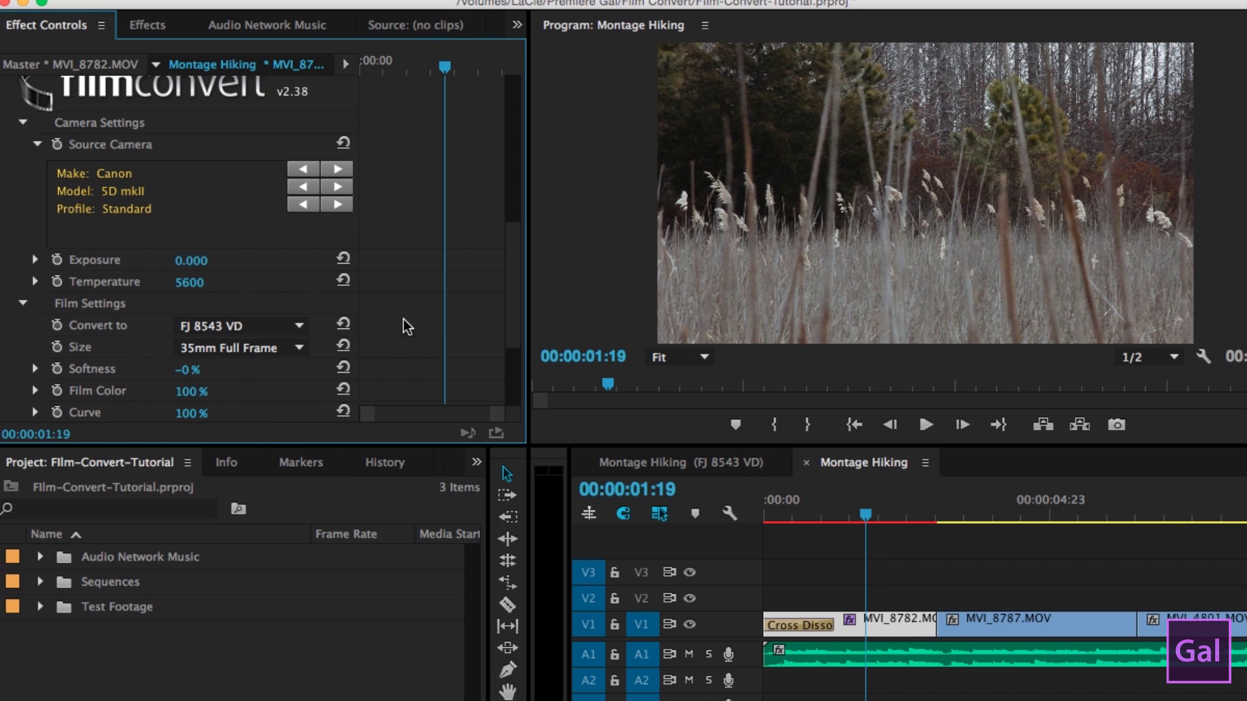
scroll(510, 337, "down", 2)
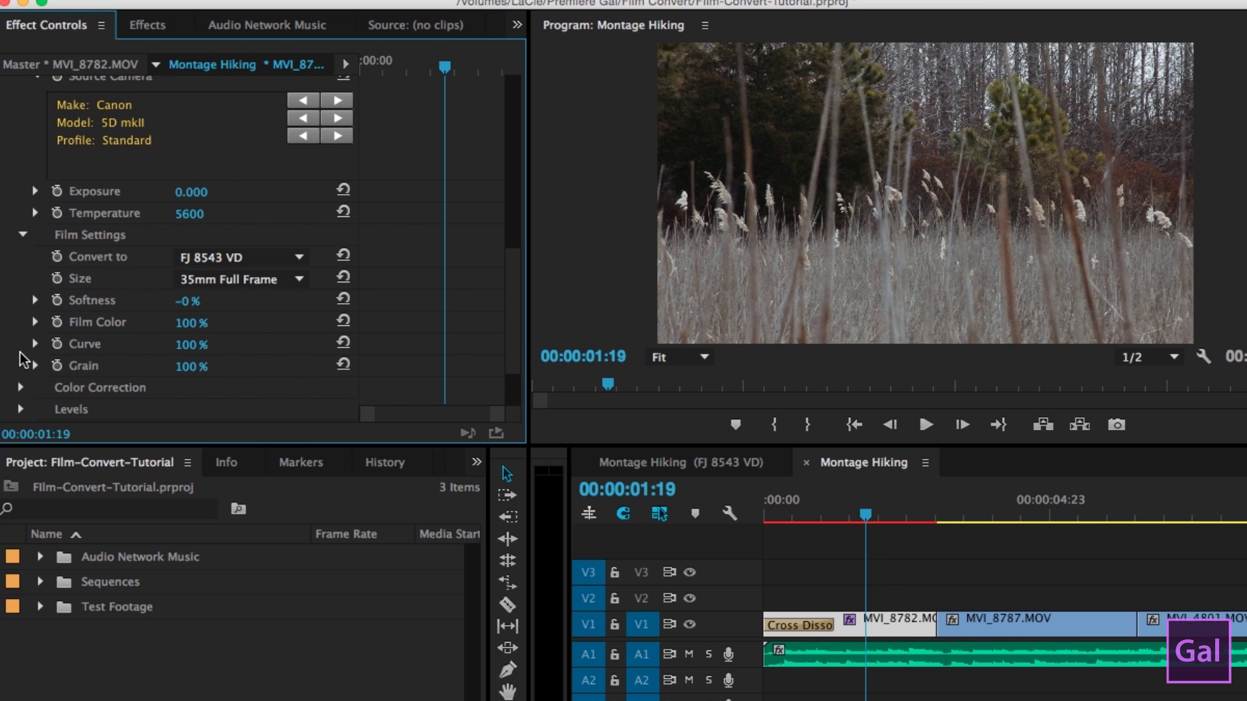
left_click(35, 300)
scroll(39, 360, "down", 1)
scroll(39, 361, "down", 3)
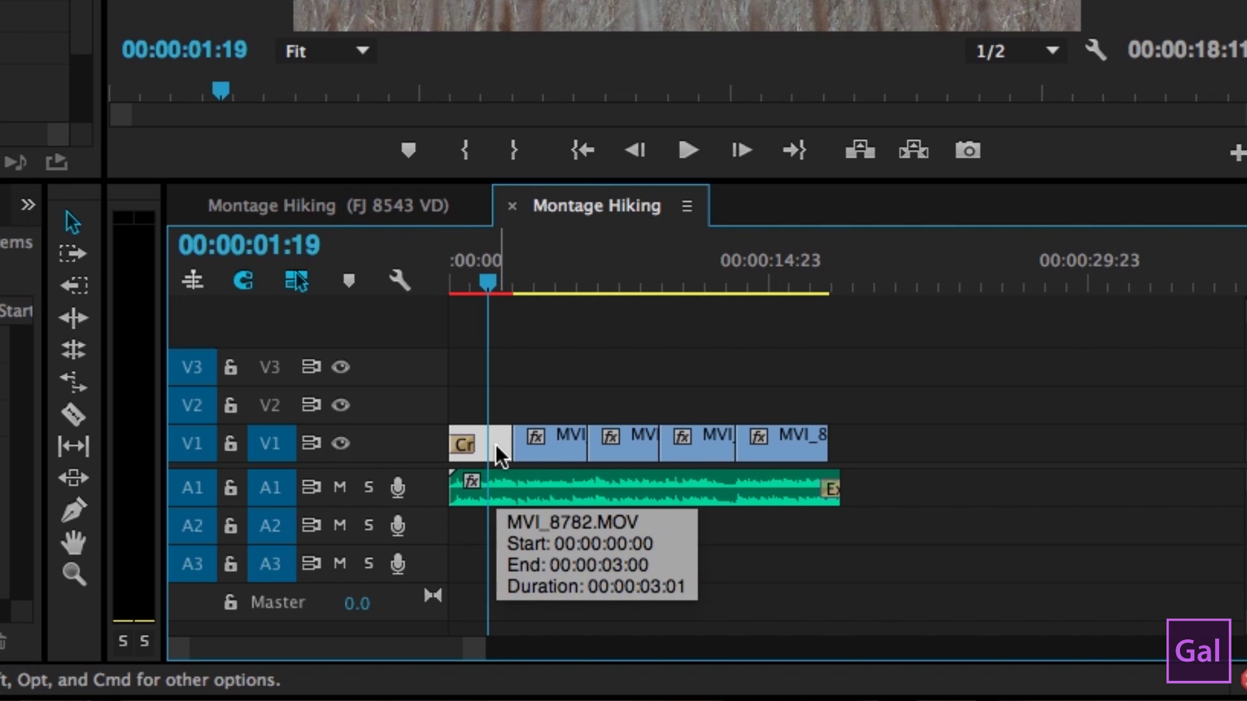
Step: Copy the graded first clip and select the four remaining MVI clips
right_click(497, 442)
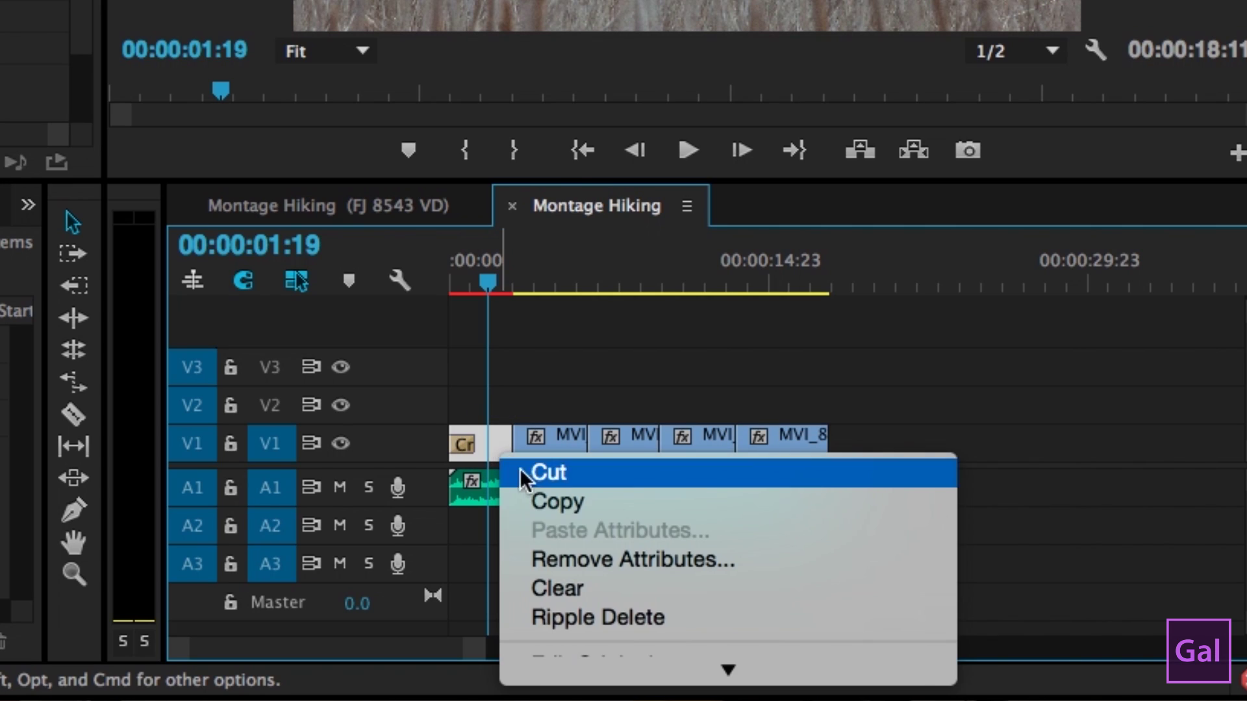
left_click(543, 509)
left_click(539, 384)
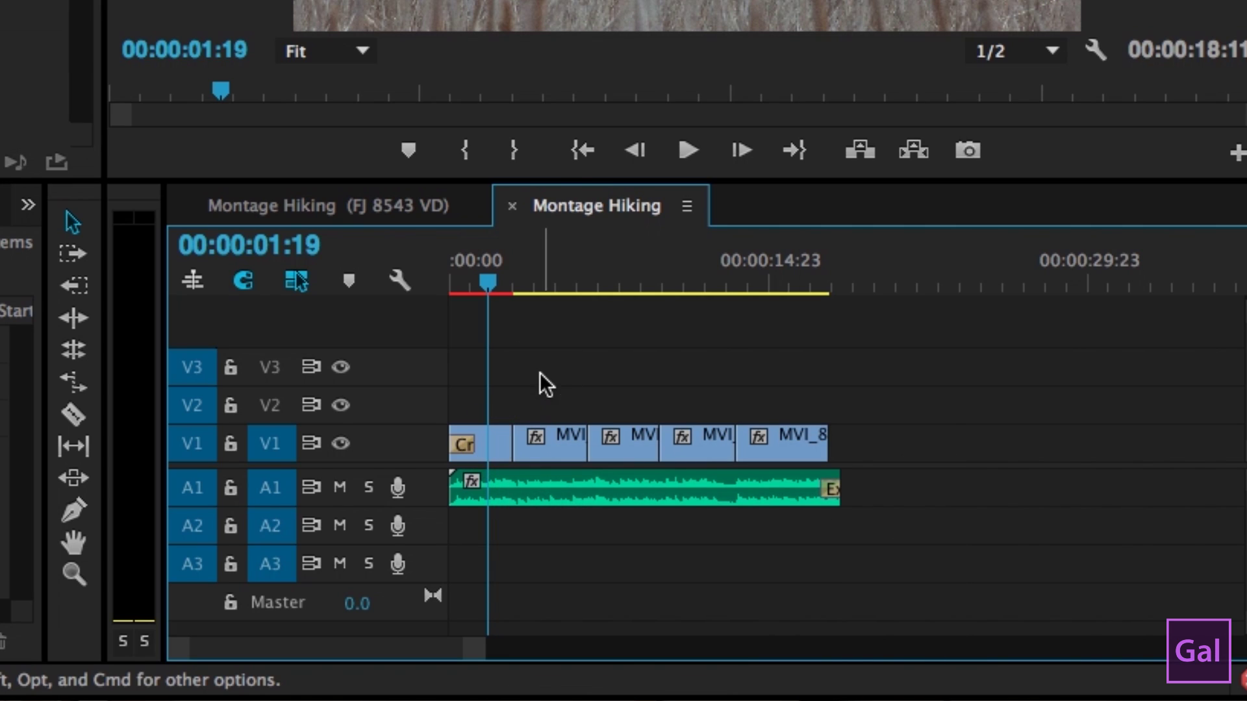
left_click_drag(543, 395, 788, 441)
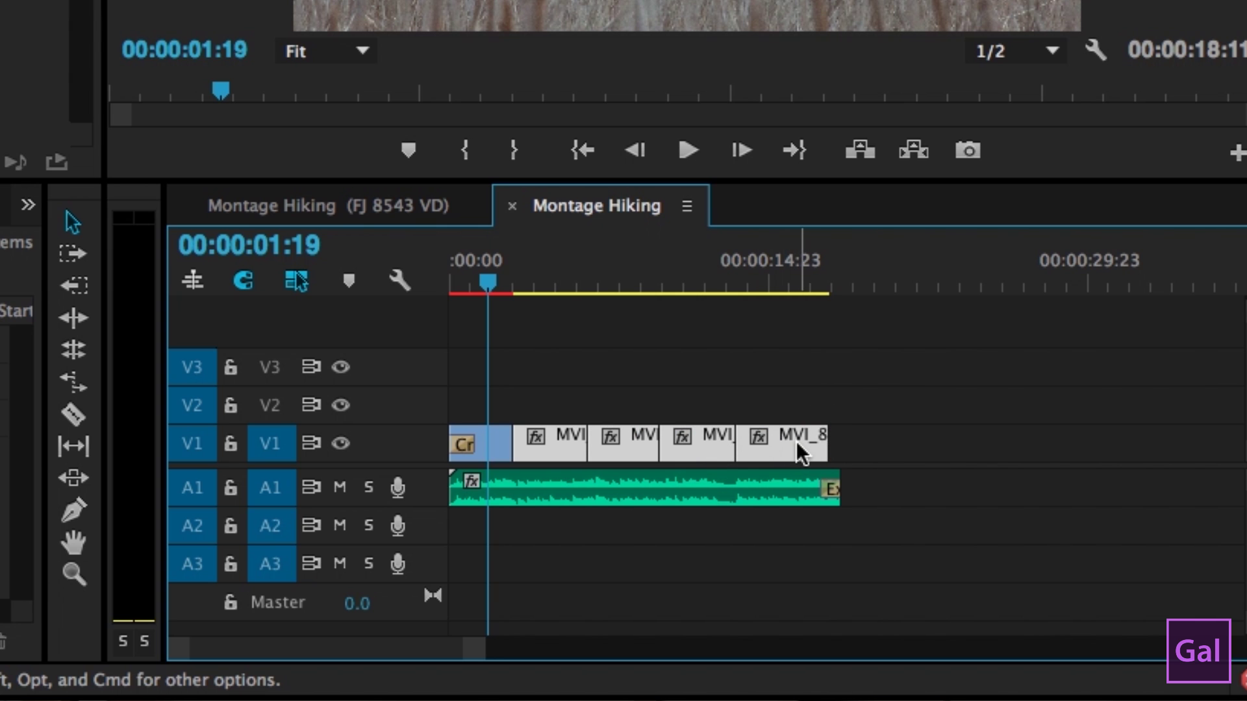
Step: Paste Attributes onto the selected clips, keeping only the FilmConvert Pro effect
right_click(782, 446)
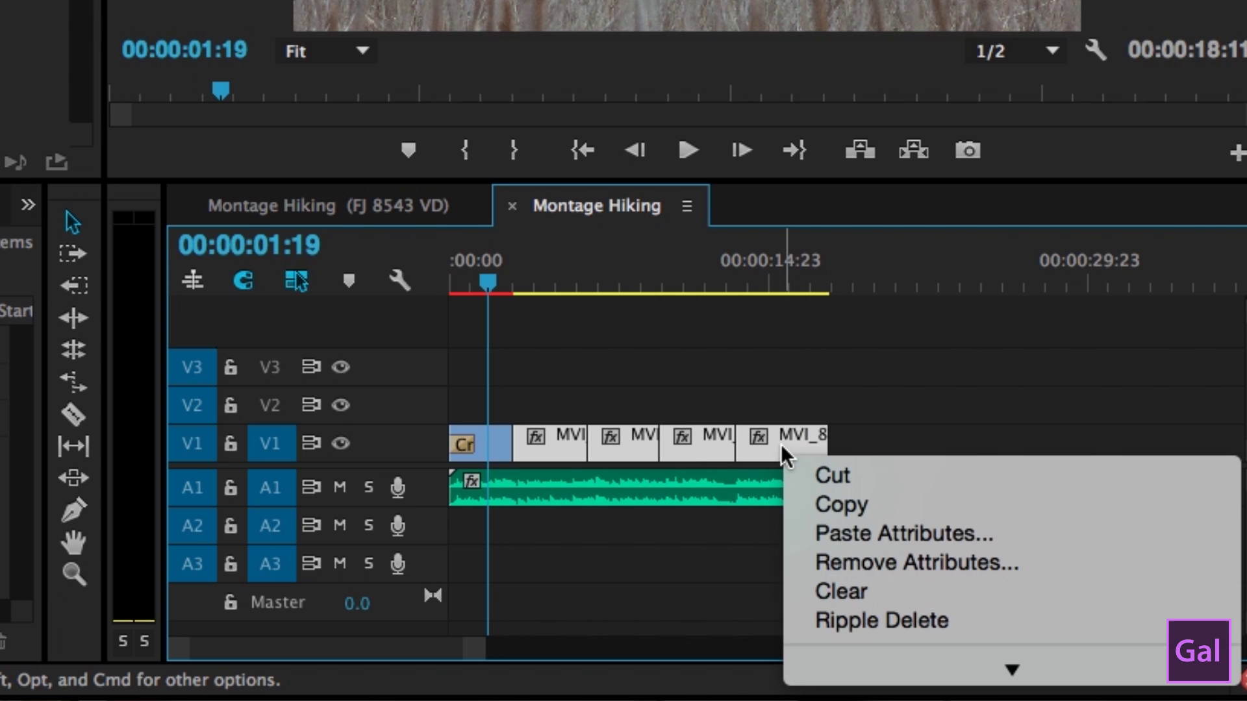
left_click(820, 542)
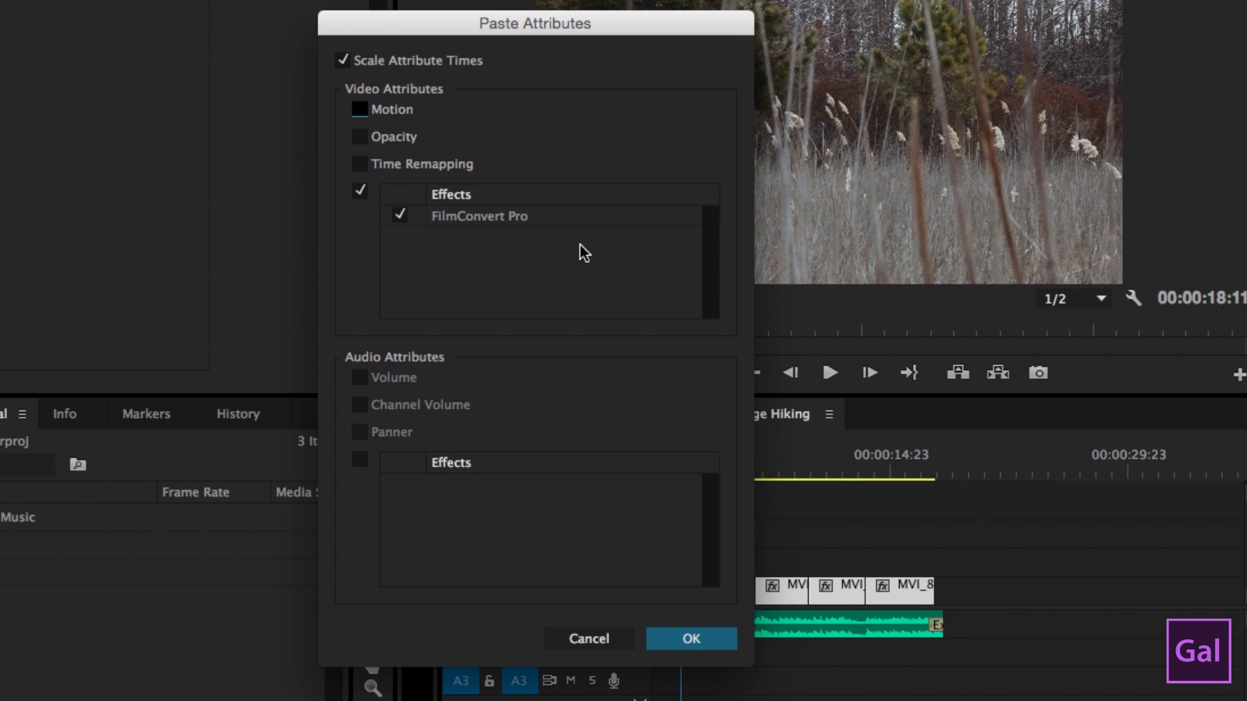
left_click(701, 640)
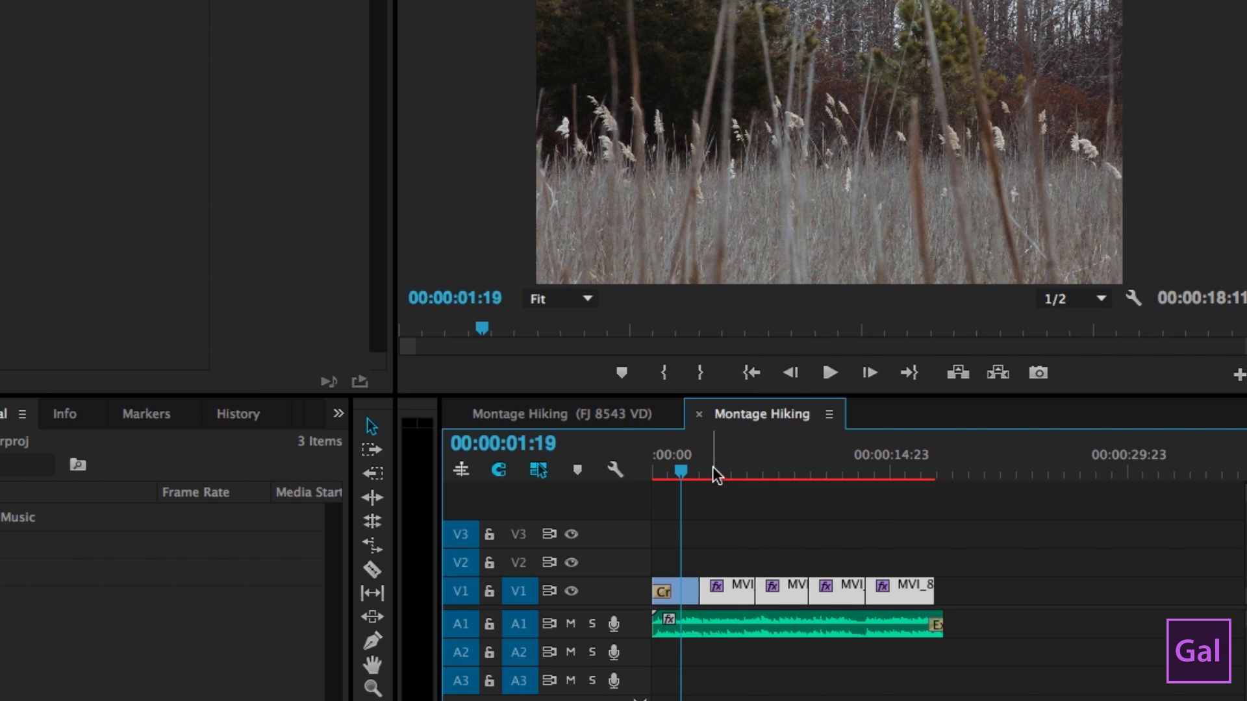
left_click(678, 476)
Step: Play the start of Montage Hiking to preview the FJ 8543 VD look on the clips
left_click_drag(678, 476, 687, 465)
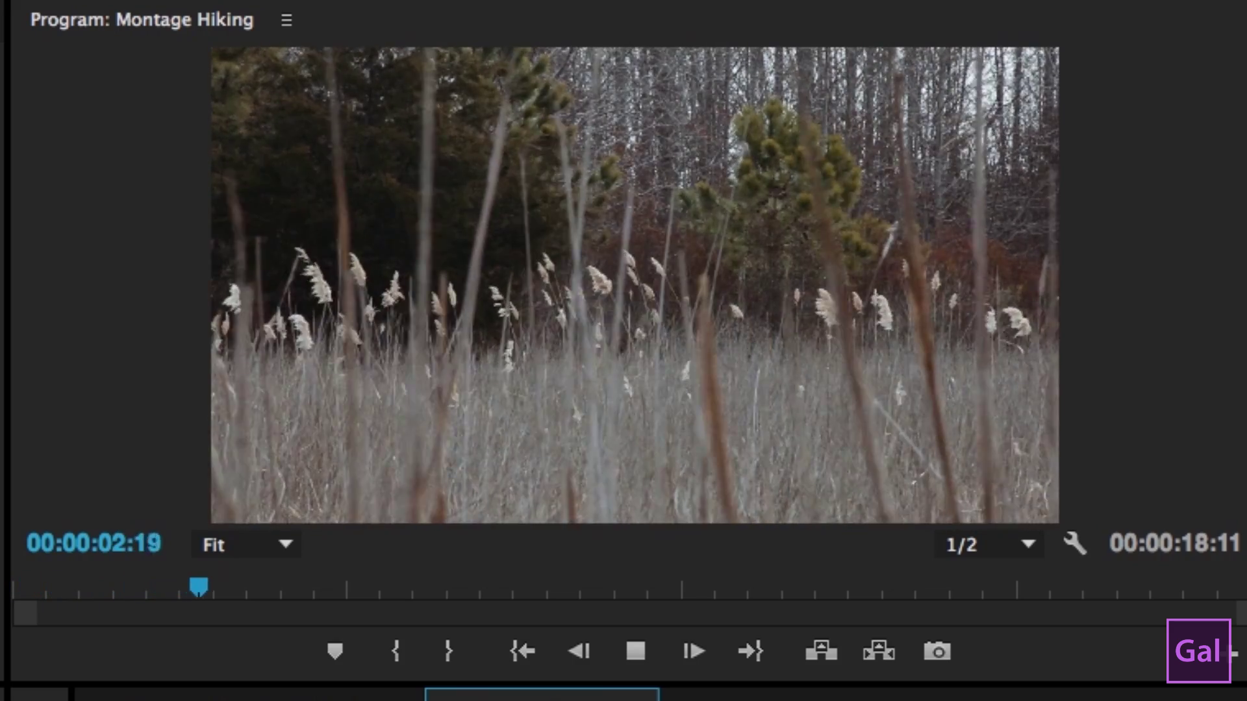
key("space")
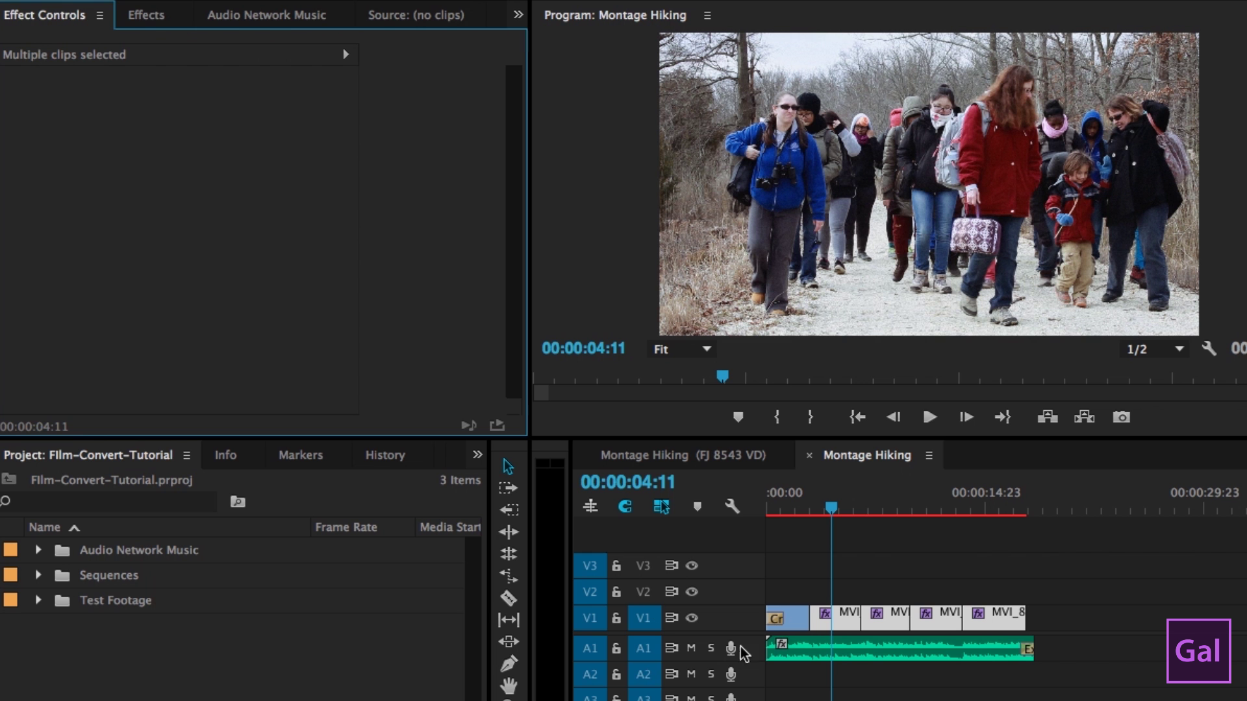
left_click(863, 556)
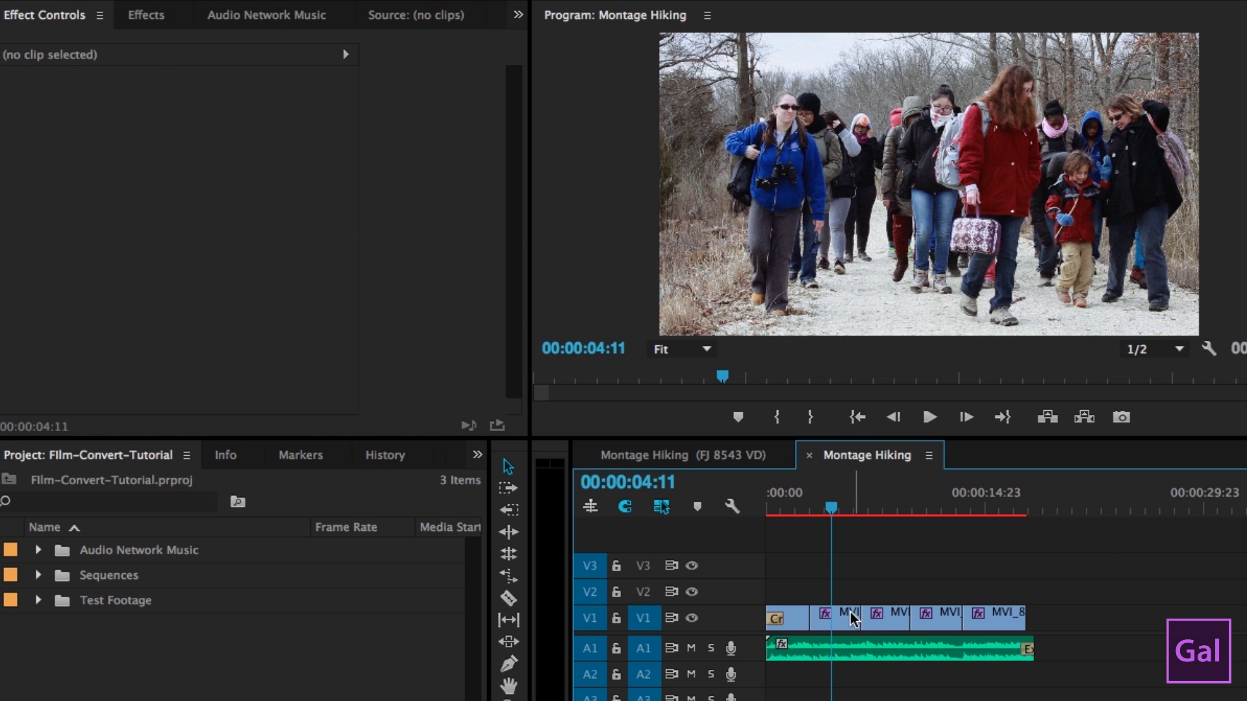
Step: Select clip MVI_8787 and toggle its FilmConvert Pro effect off and on to compare
left_click(843, 615)
scroll(442, 326, "down", 10)
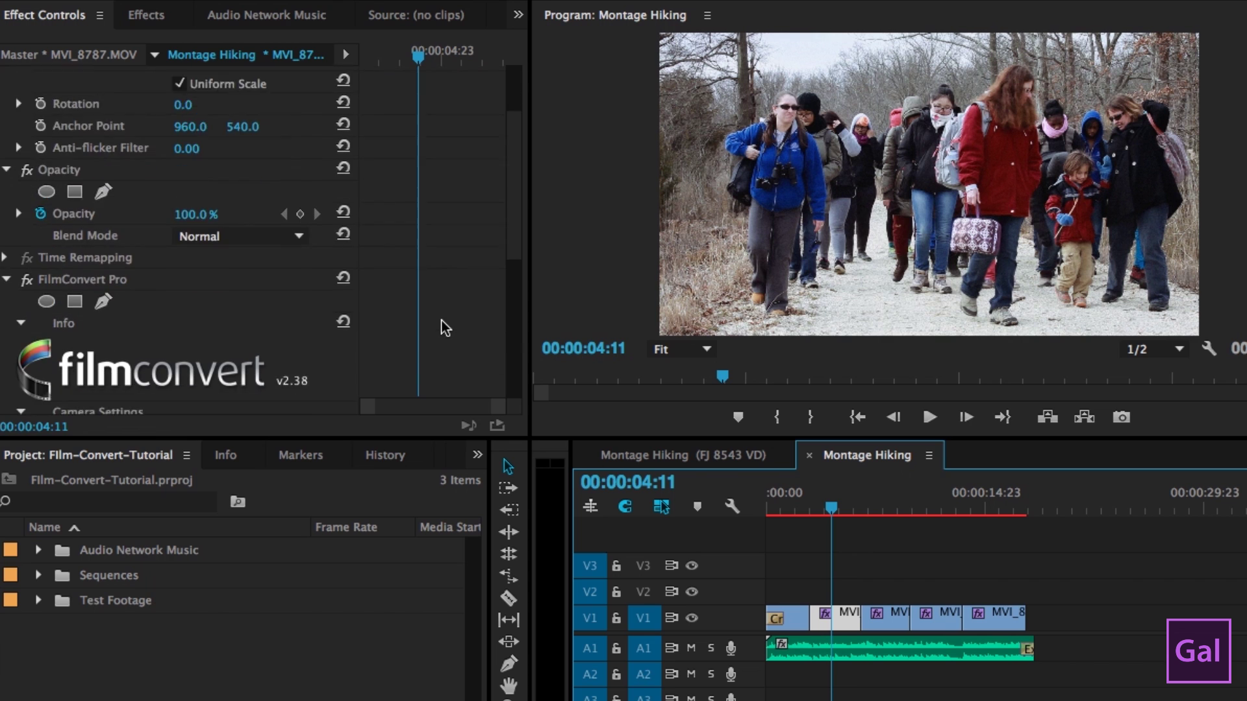
scroll(442, 326, "down", 4)
scroll(441, 327, "up", 5)
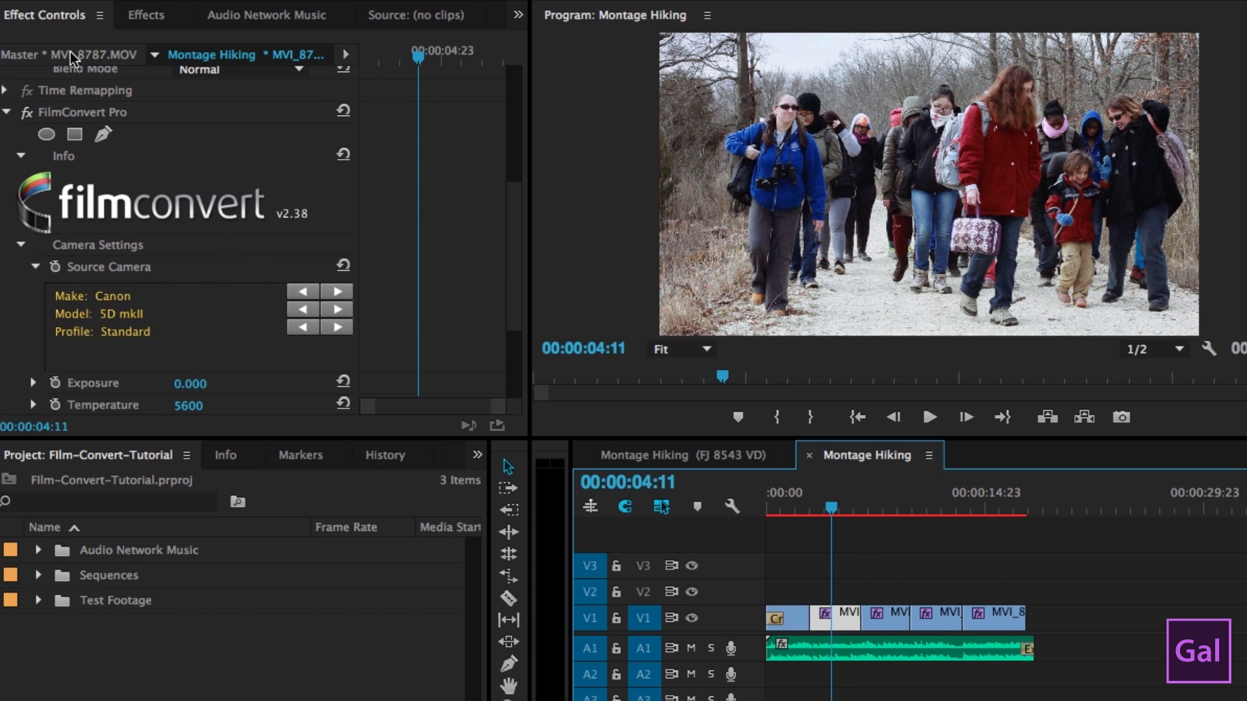
left_click(26, 114)
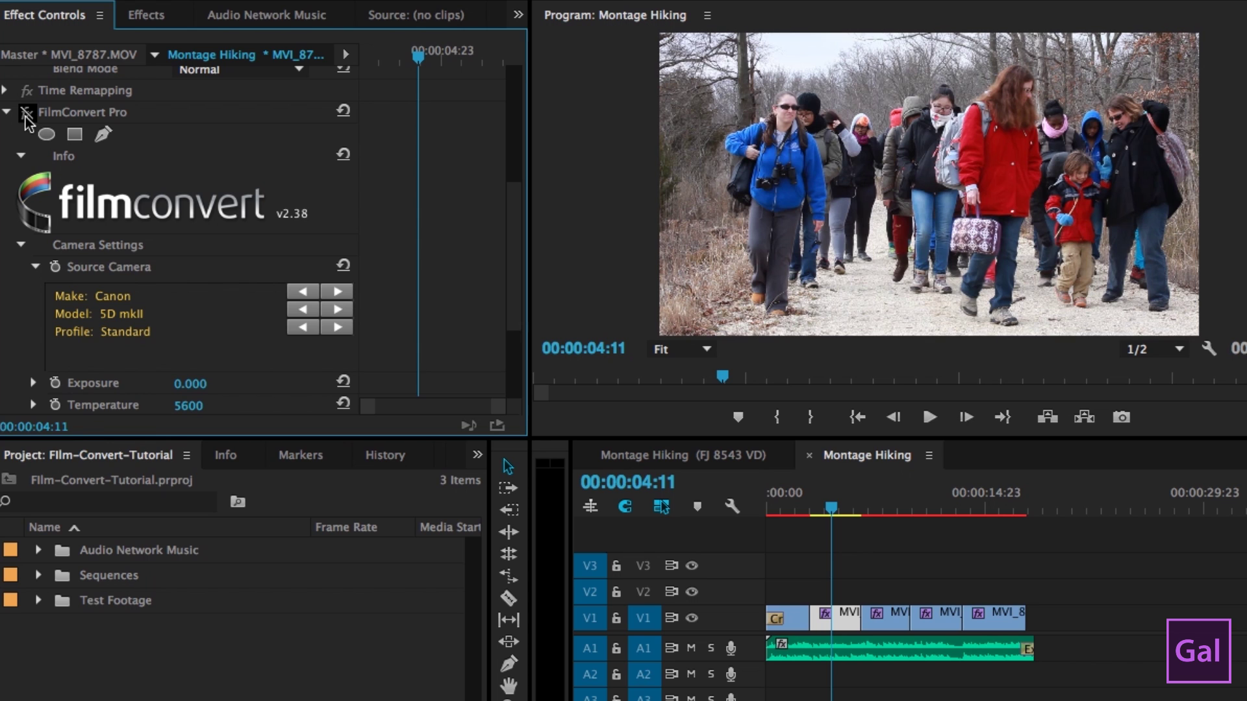
left_click(26, 114)
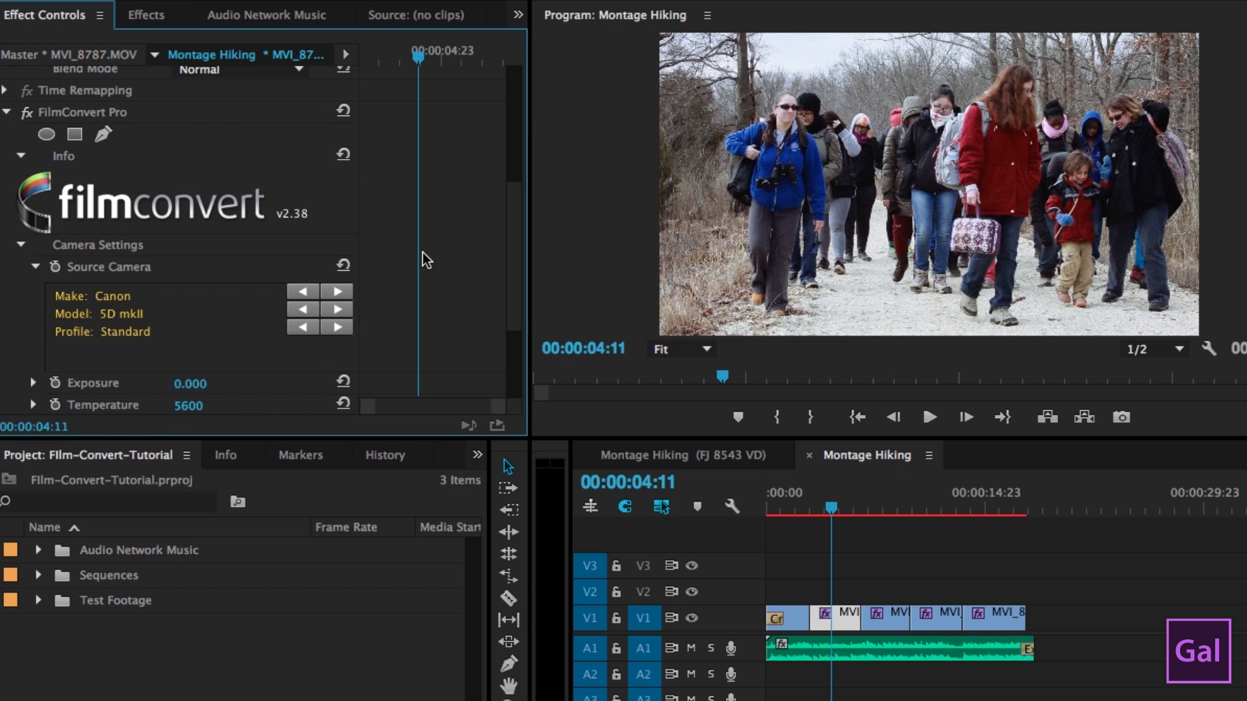
Step: Open the Montage Hiking (plrd 600 16mm) sequence and check its Plrd 600 film stock
left_click(38, 575)
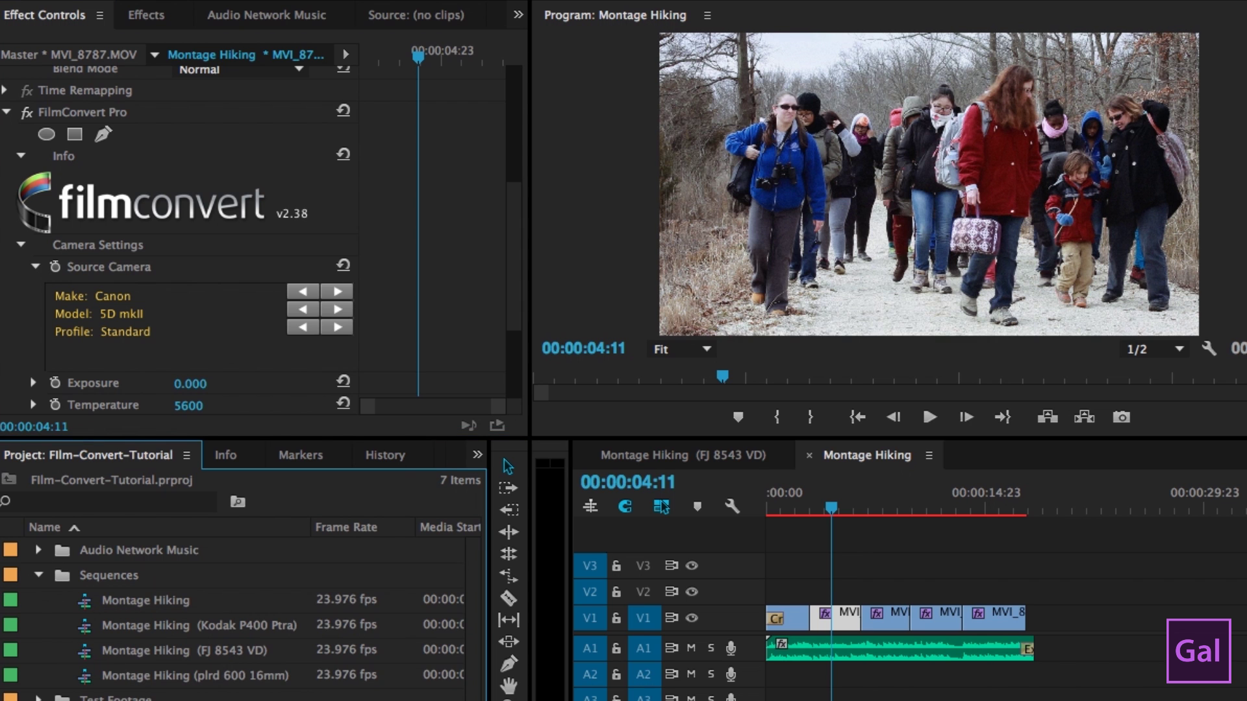
double_click(90, 678)
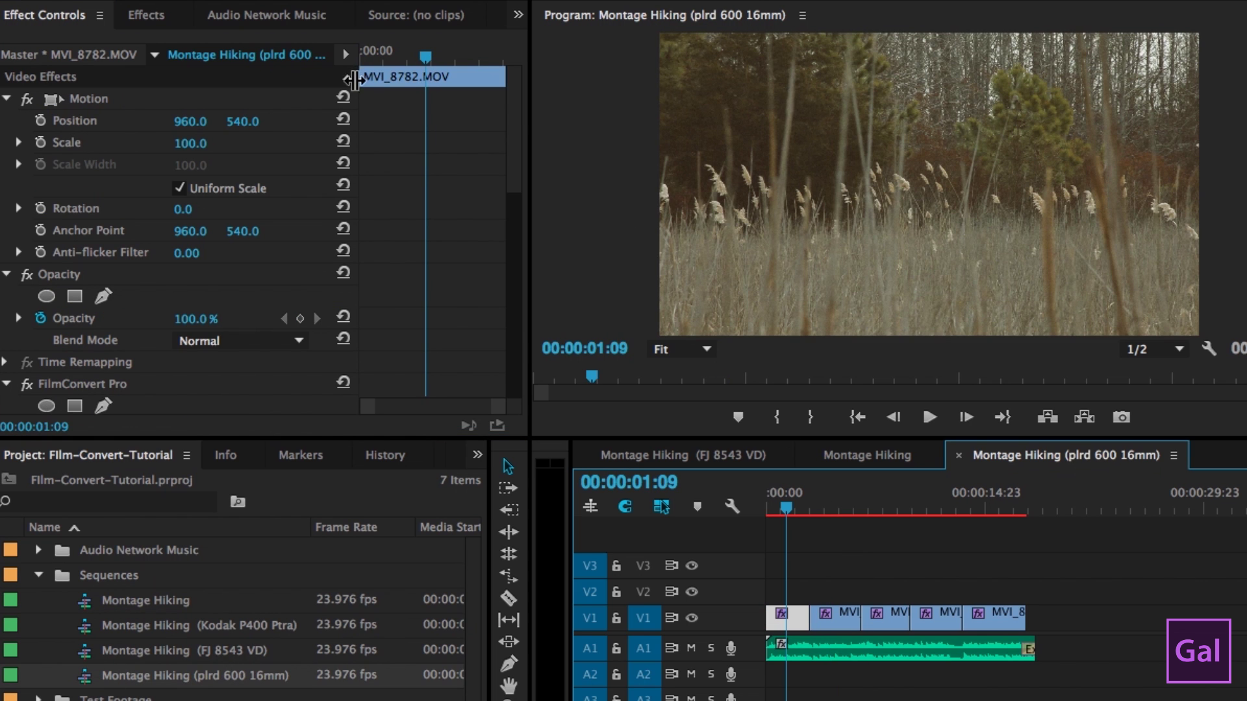
scroll(458, 345, "down", 4)
scroll(458, 346, "down", 5)
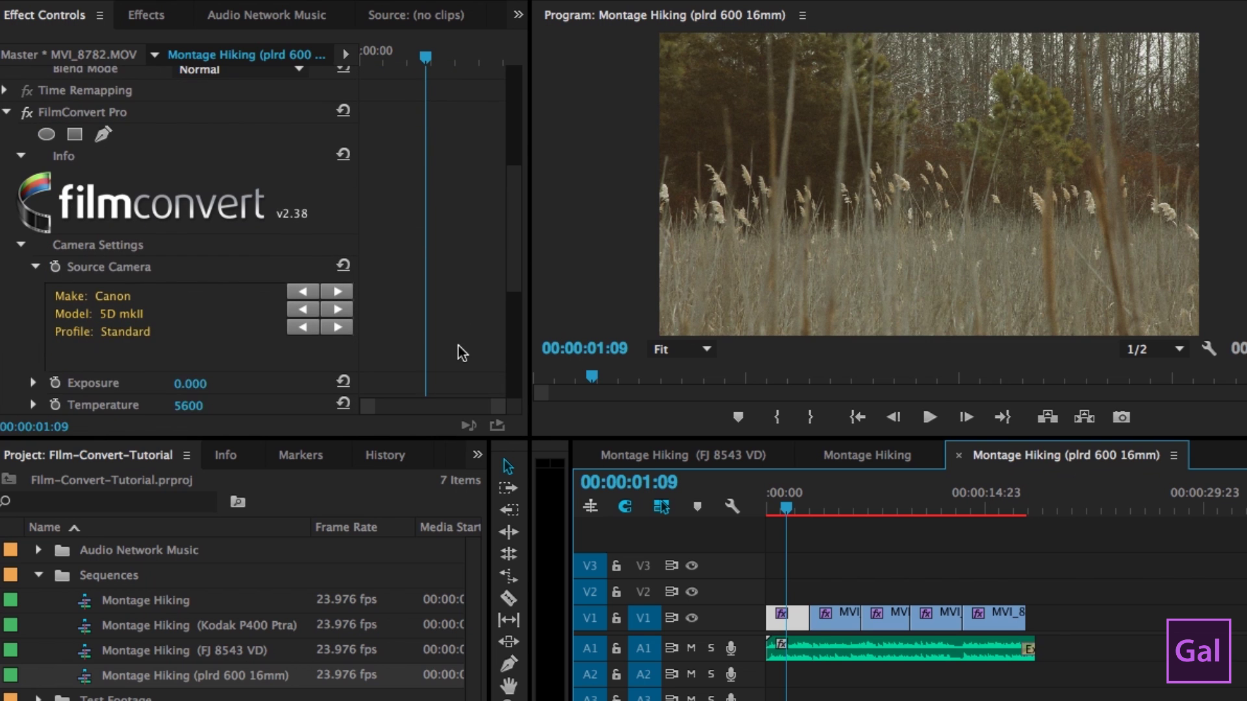
scroll(461, 352, "up", 3)
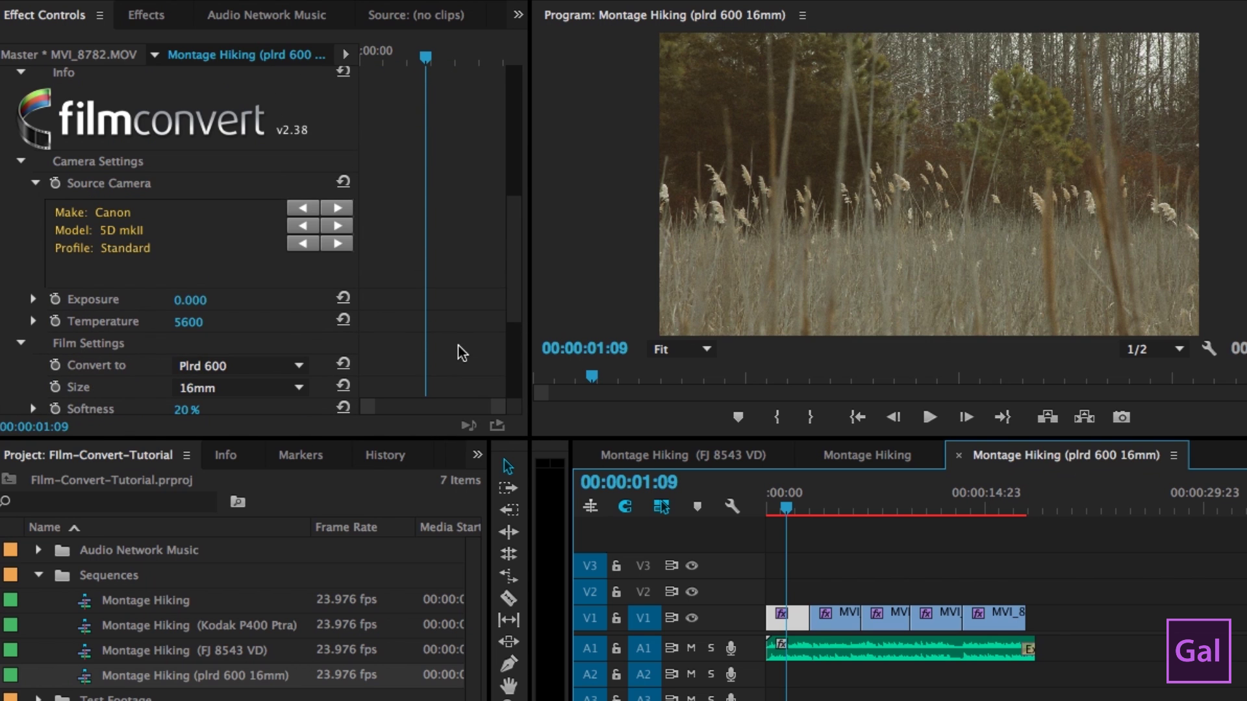
scroll(461, 352, "down", 2)
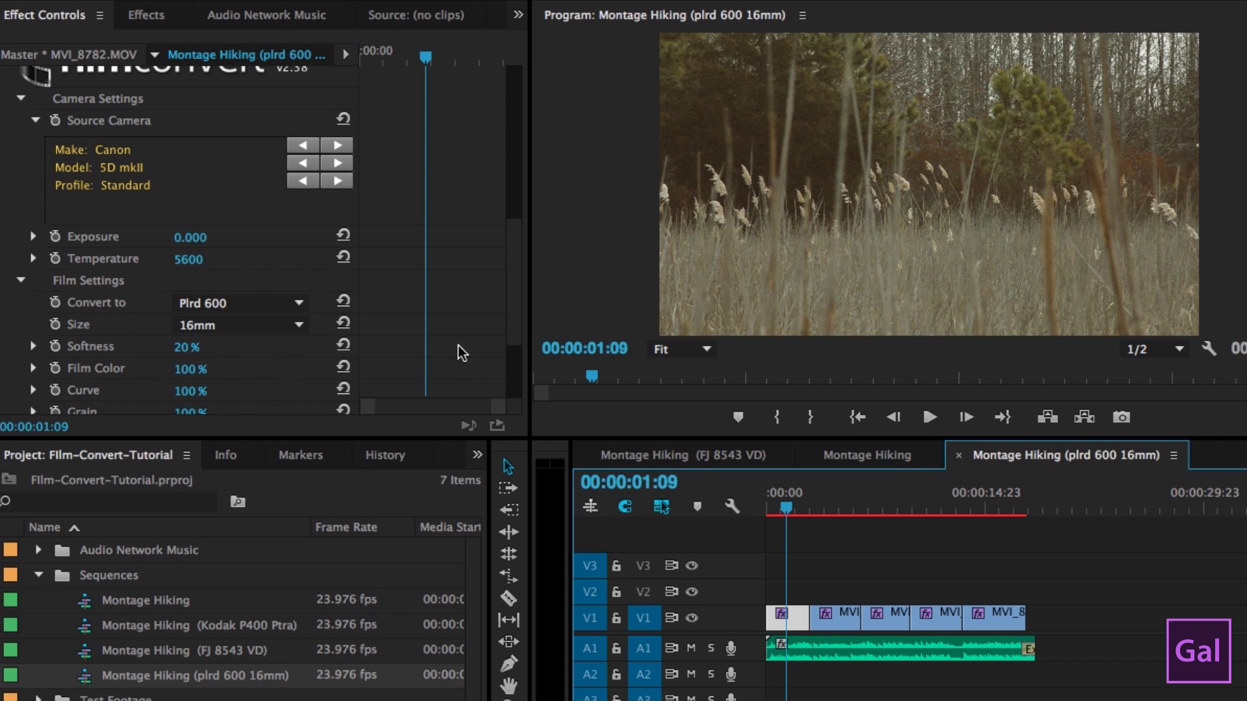
left_click(282, 304)
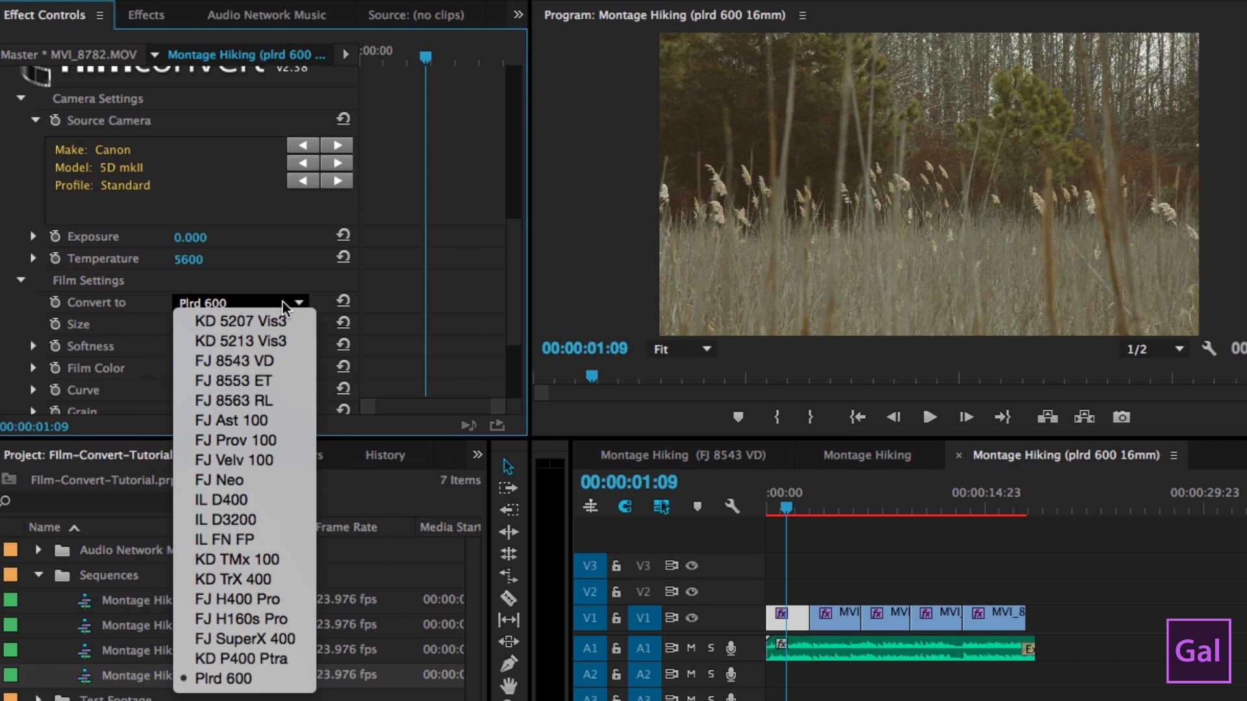
left_click(466, 319)
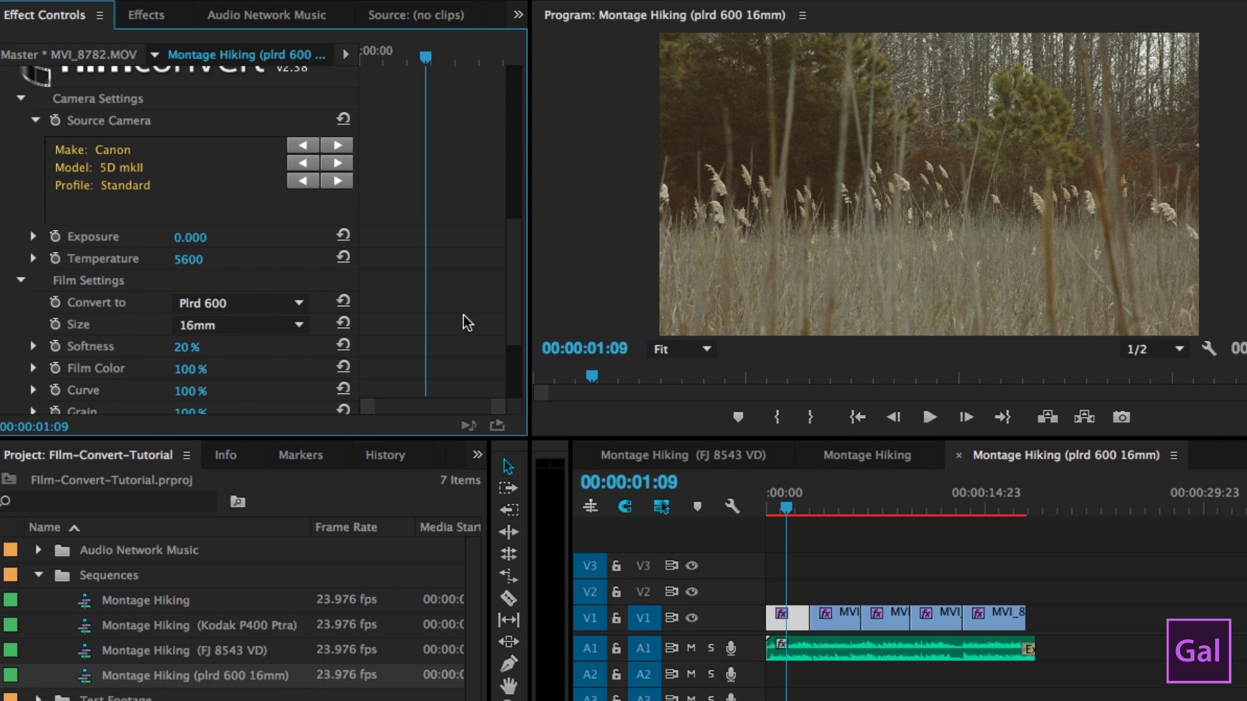
scroll(466, 369, "down", 3)
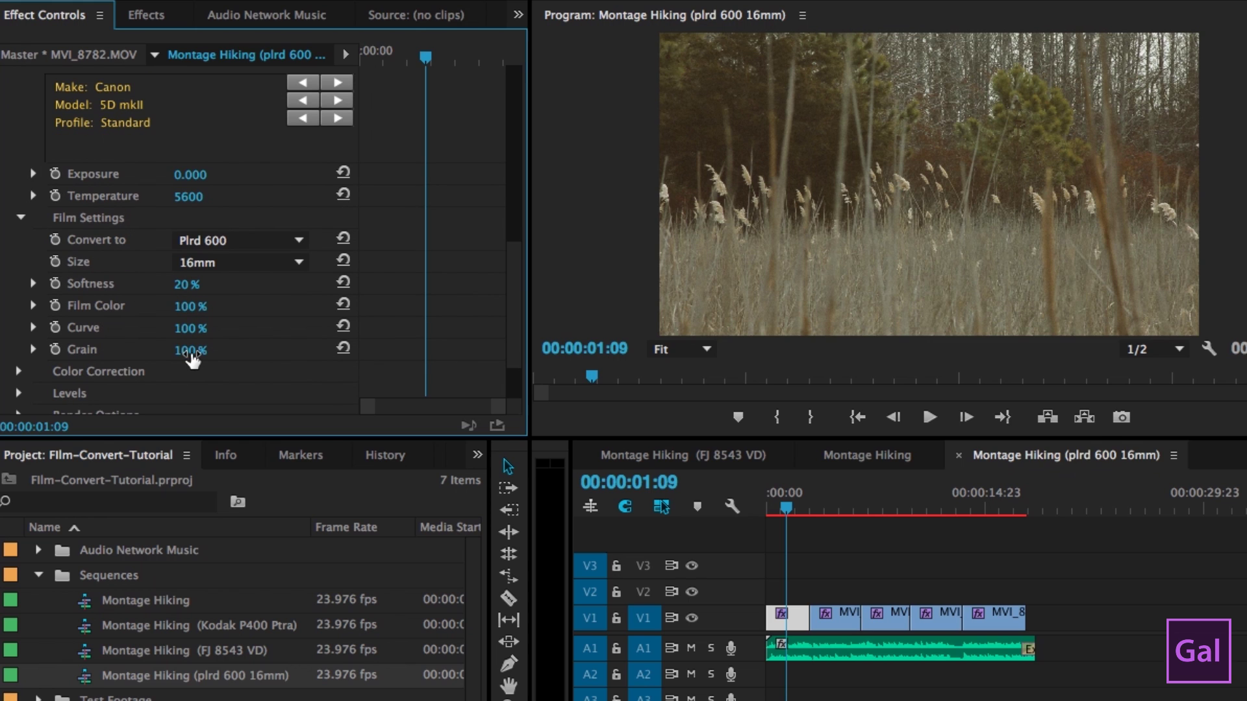
Step: Change the film size to 35mm Full Frame after briefly trying Super 8
left_click(252, 268)
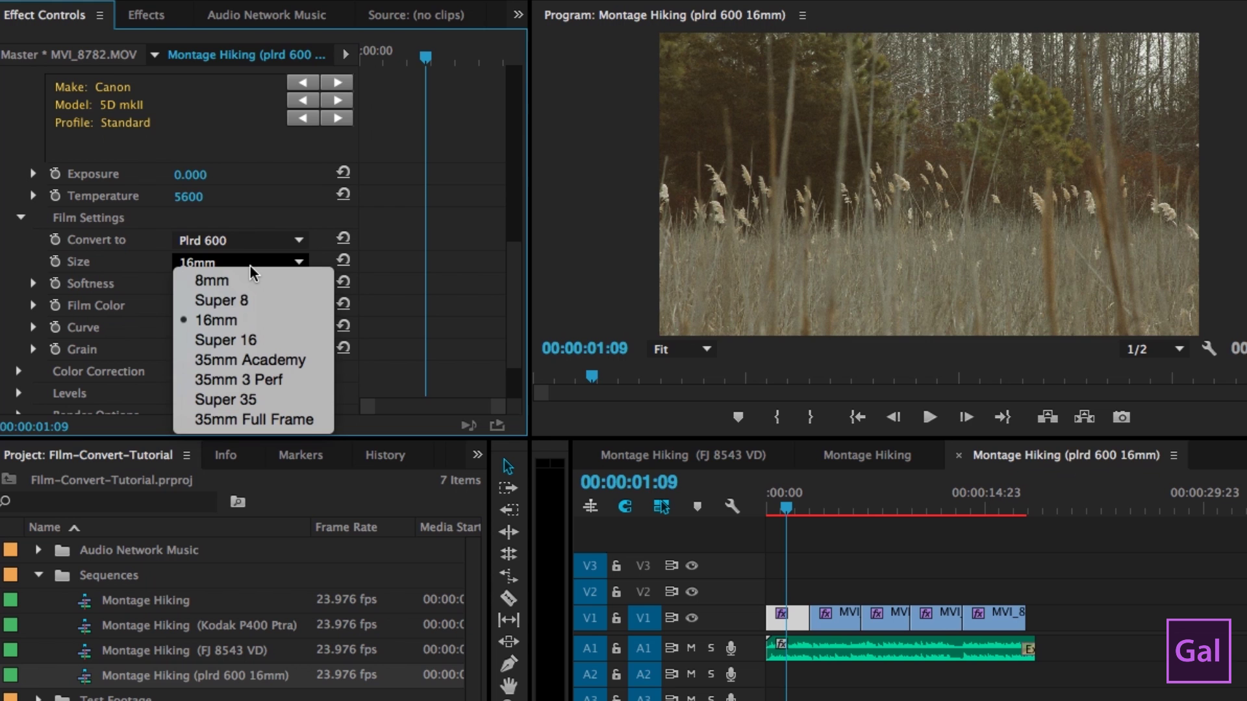
left_click(247, 301)
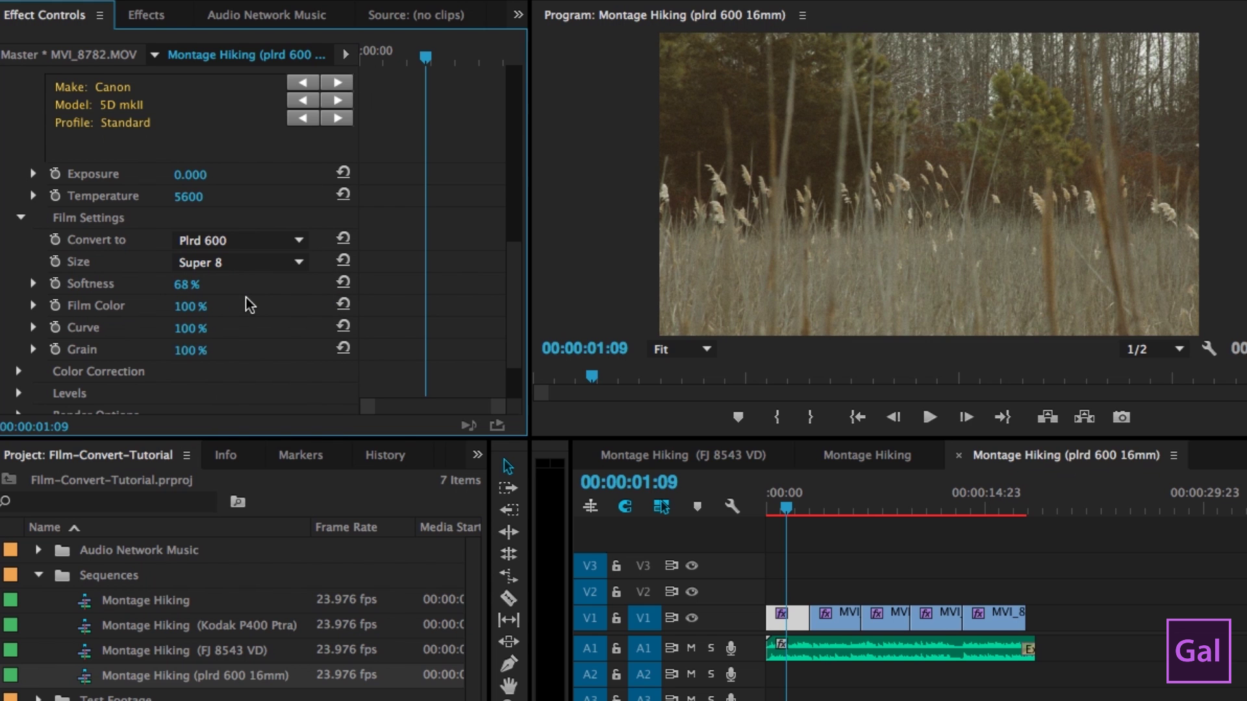
left_click(251, 266)
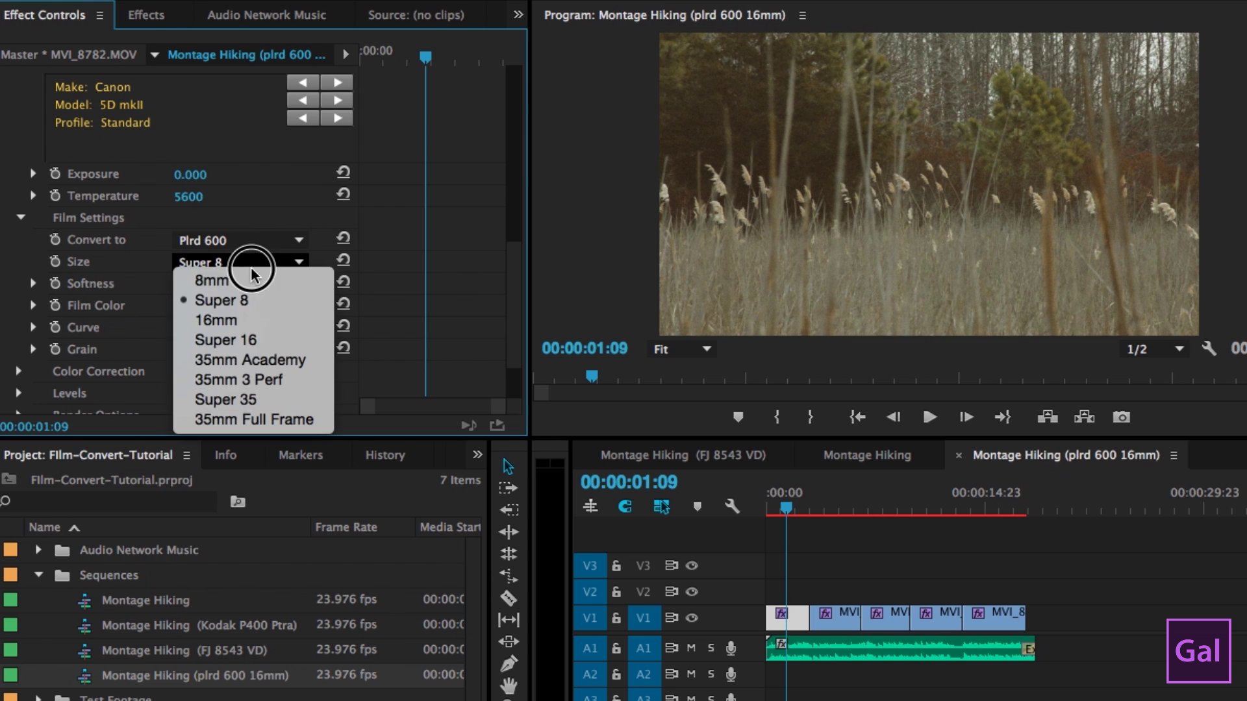
left_click(245, 420)
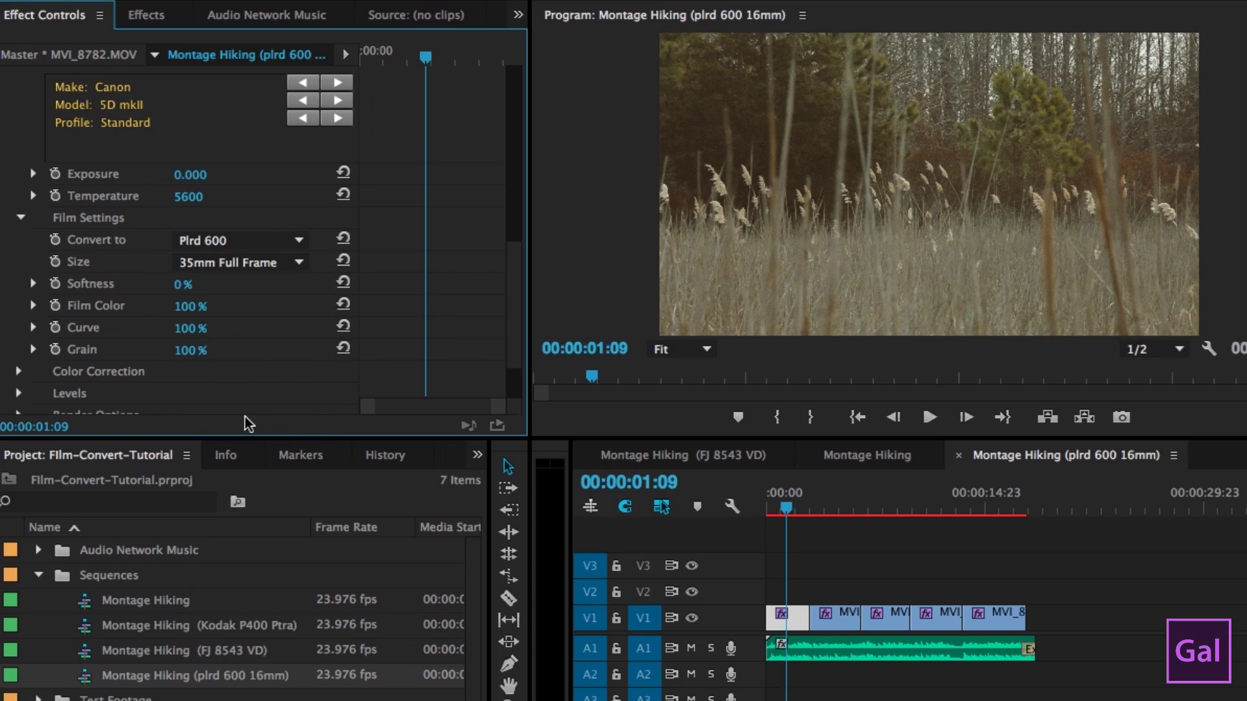